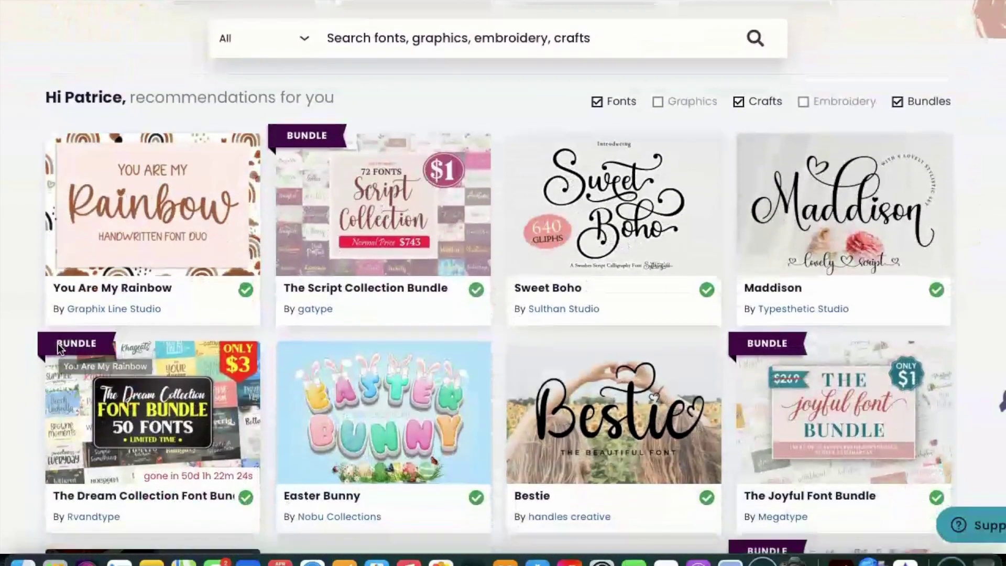
Browse the recommended fonts, crafts and bundles on the home page.
scroll(58, 344, down, 3)
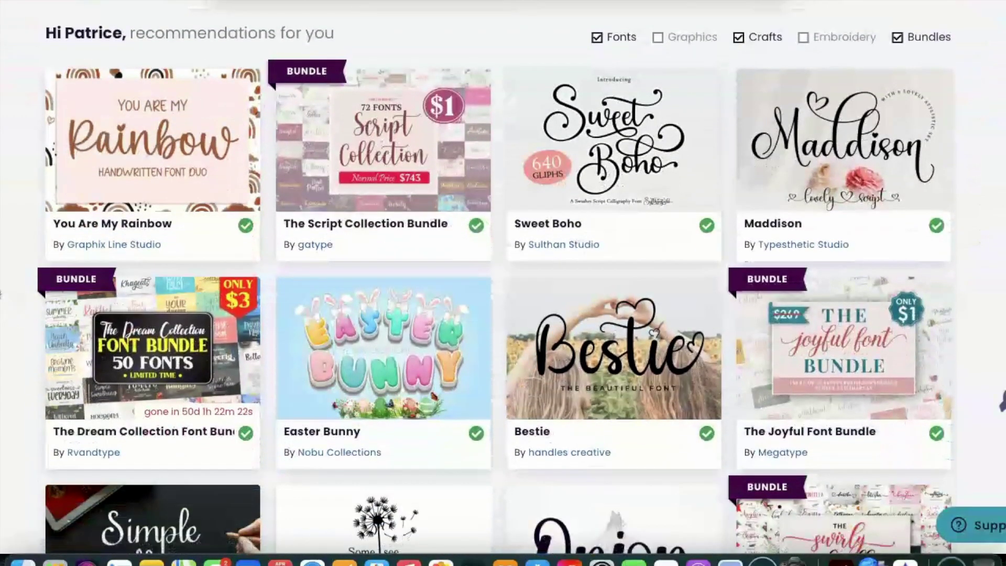
scroll(496, 277, down, 10)
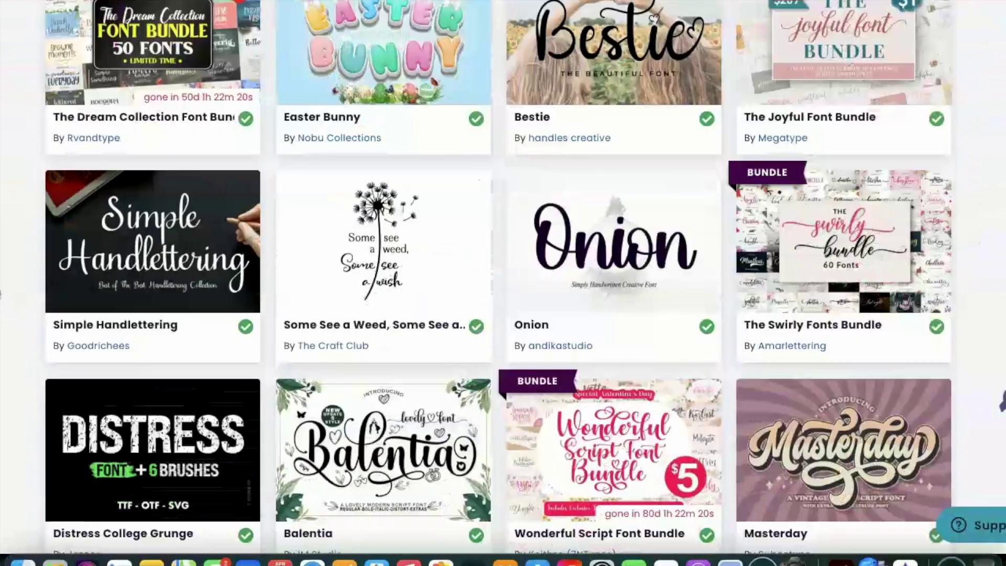
scroll(495, 277, down, 17)
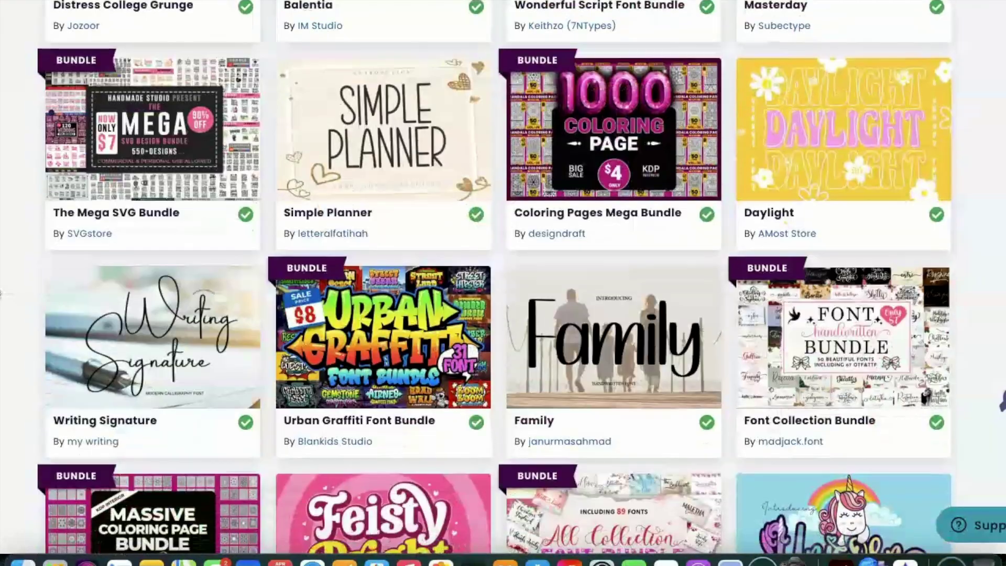
scroll(495, 278, down, 7)
scroll(495, 278, up, 20)
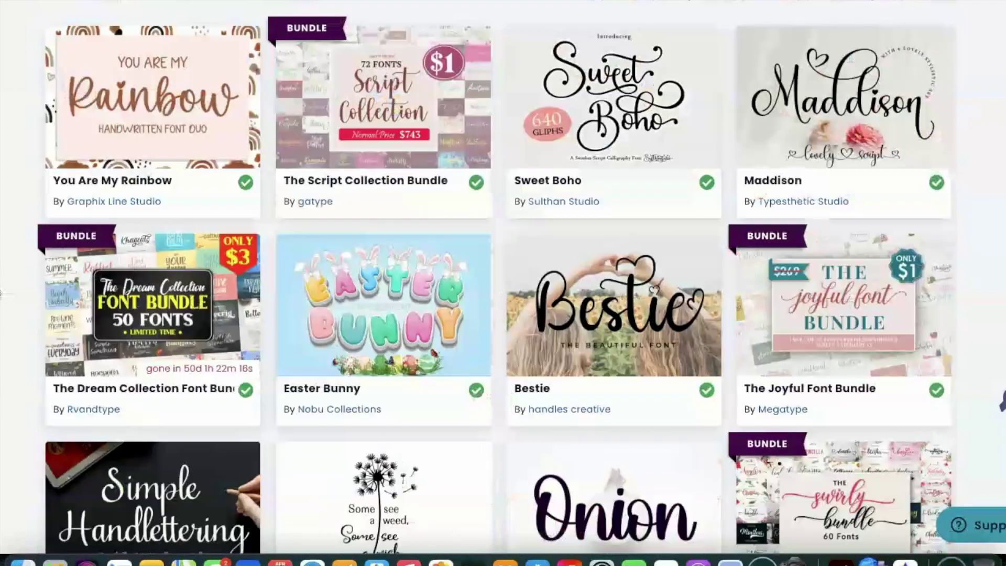
scroll(38, 238, up, 13)
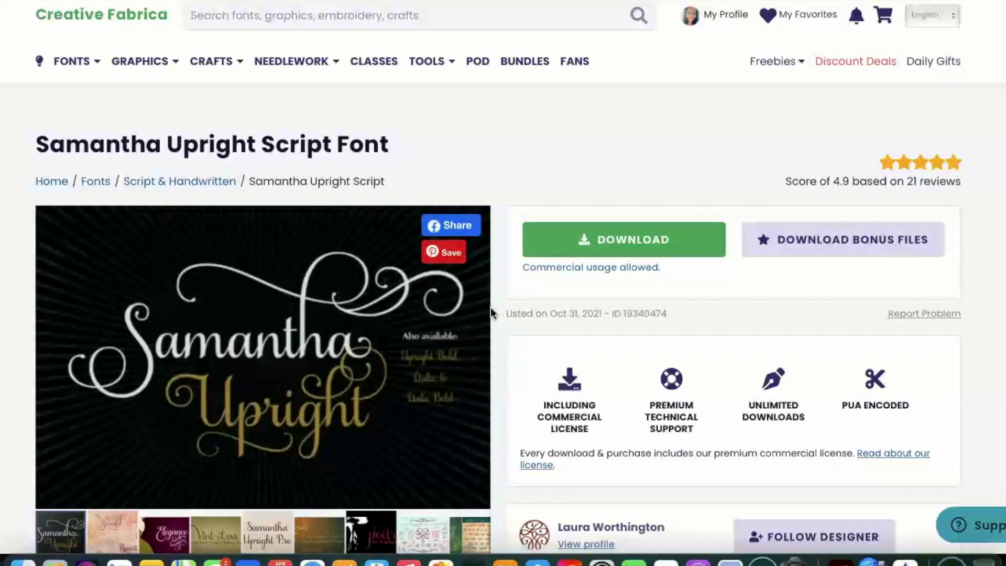
Review the Samantha Upright Script product page's download options, commercial license, technical support and unlimited downloads information.
scroll(486, 315, down, 3)
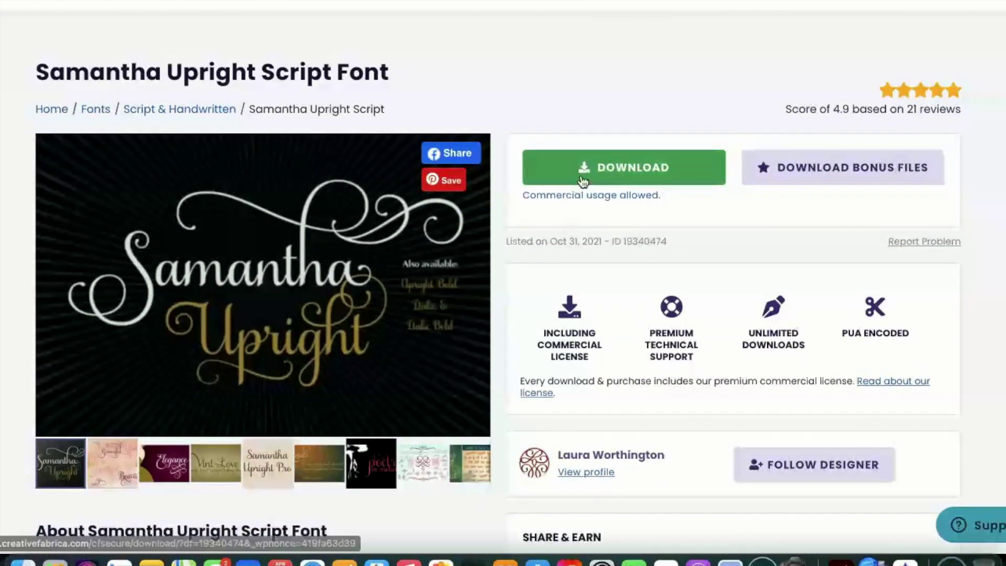
scroll(560, 418, down, 3)
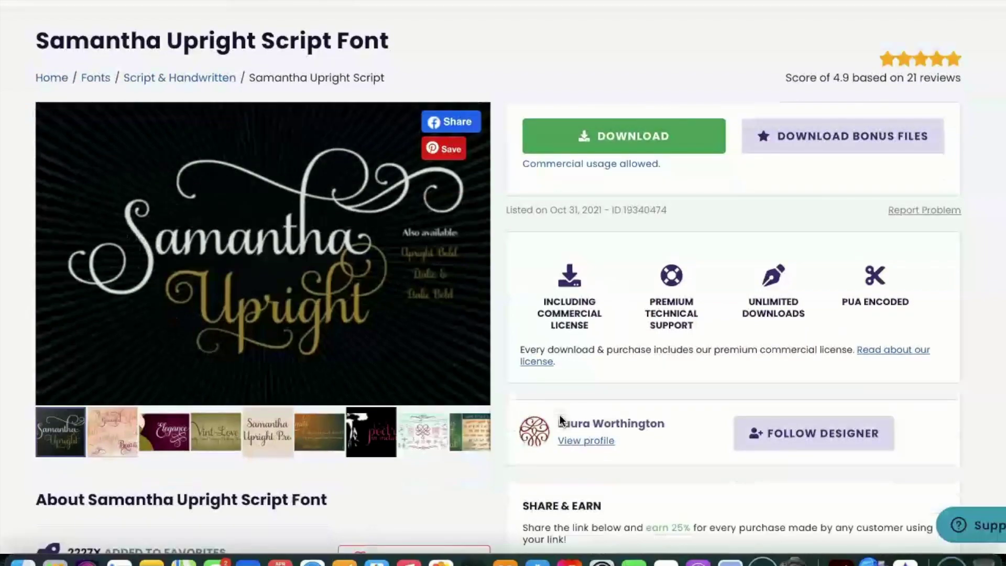
scroll(559, 420, down, 1)
scroll(560, 420, up, 1)
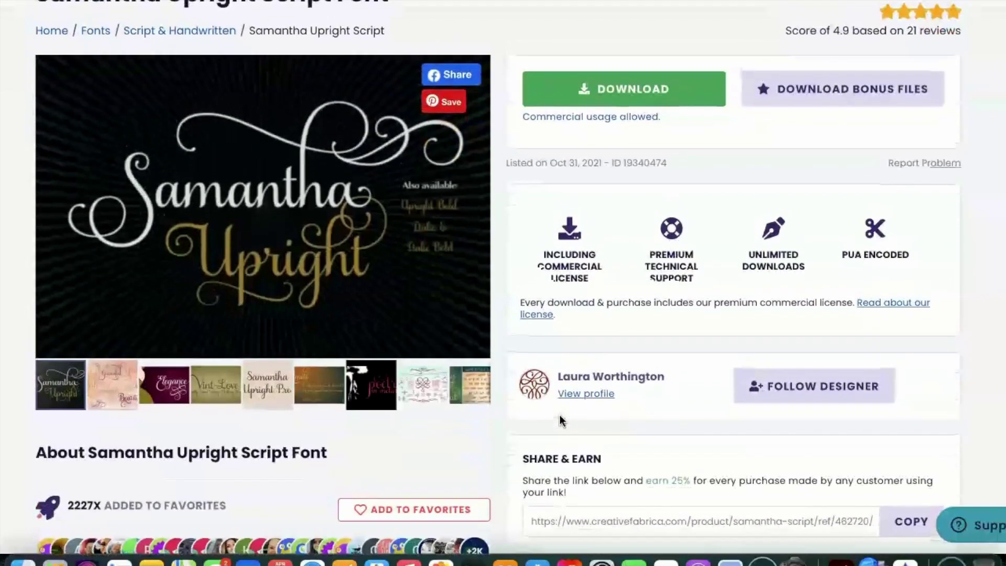
scroll(560, 420, down, 1)
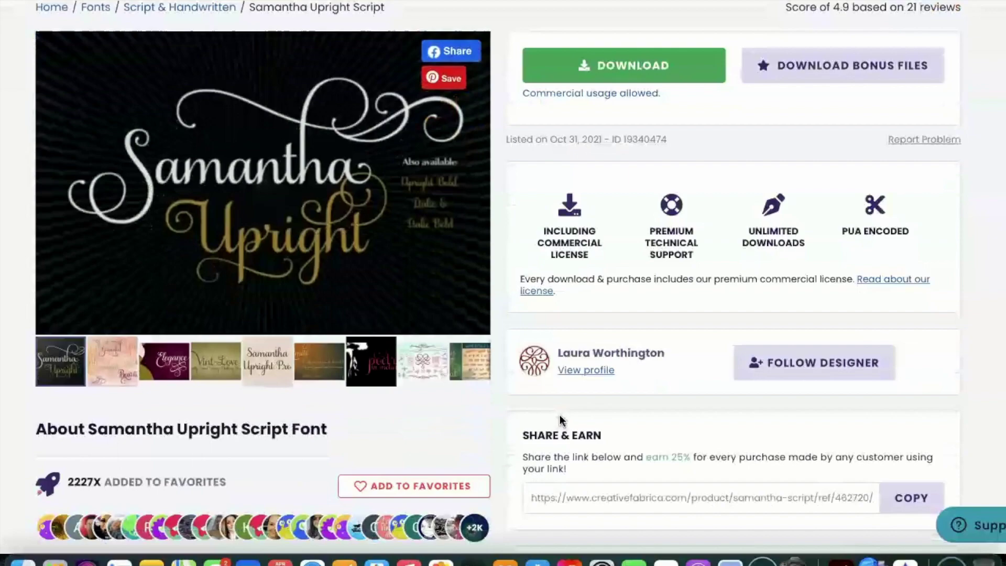
scroll(560, 419, down, 1)
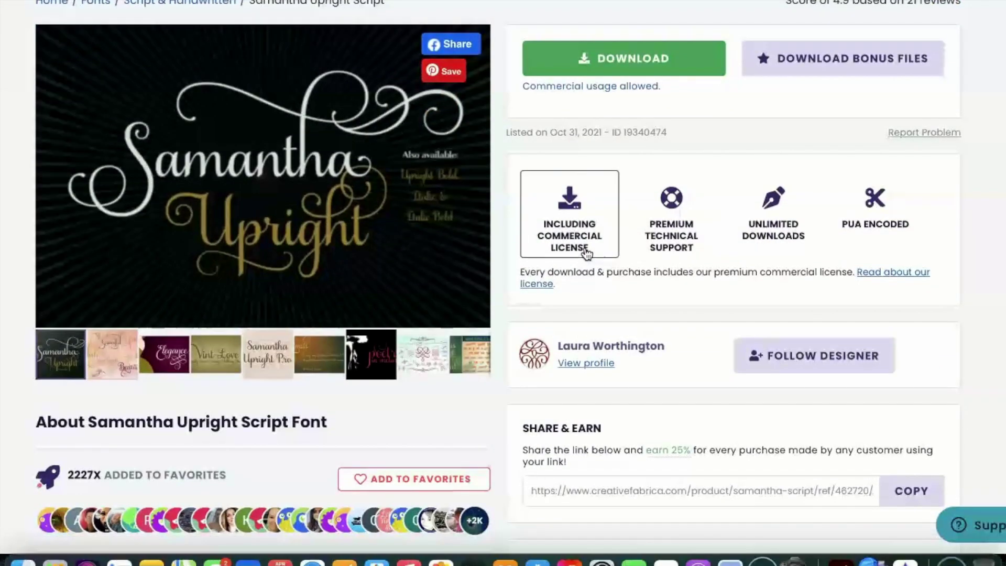
mouse_move(652, 254)
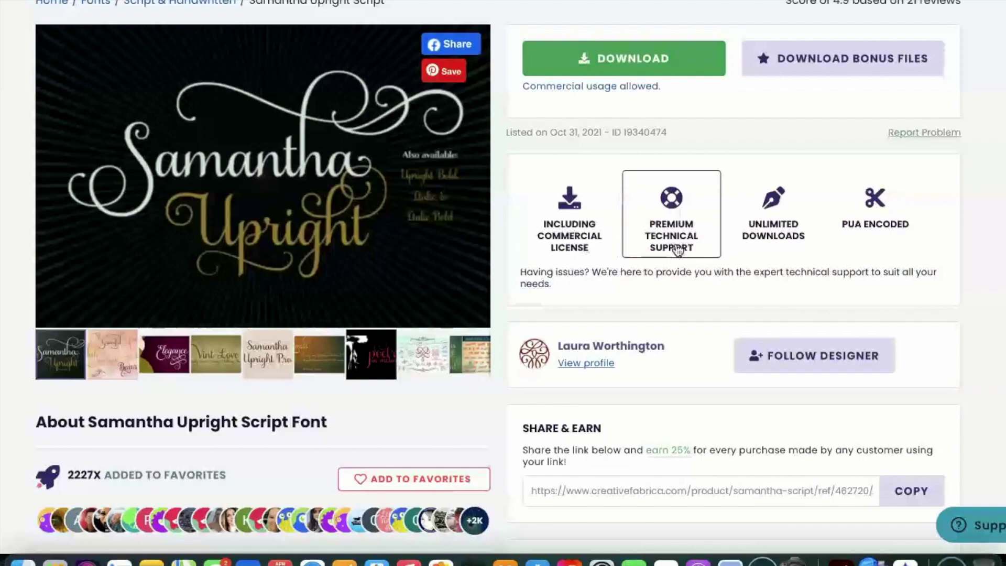
mouse_move(794, 238)
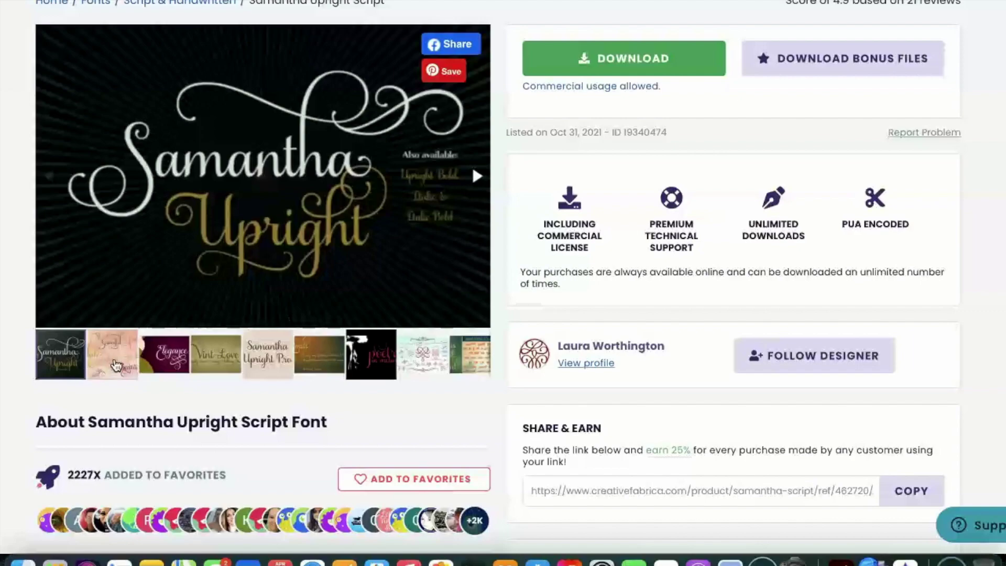
View the font's preview images one after another, from the Graceful and Elegance samples through to the Limits quote.
click(116, 366)
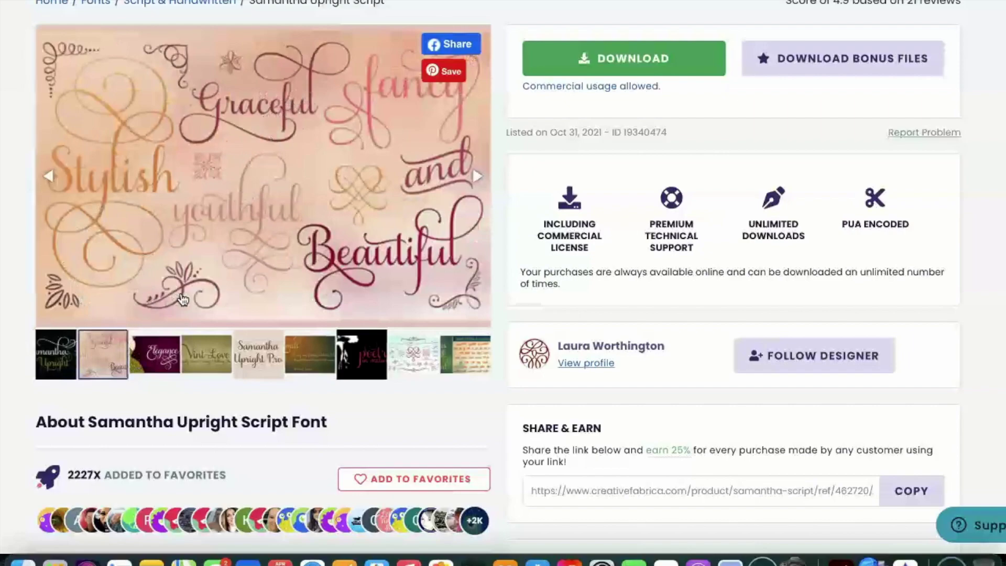
click(156, 361)
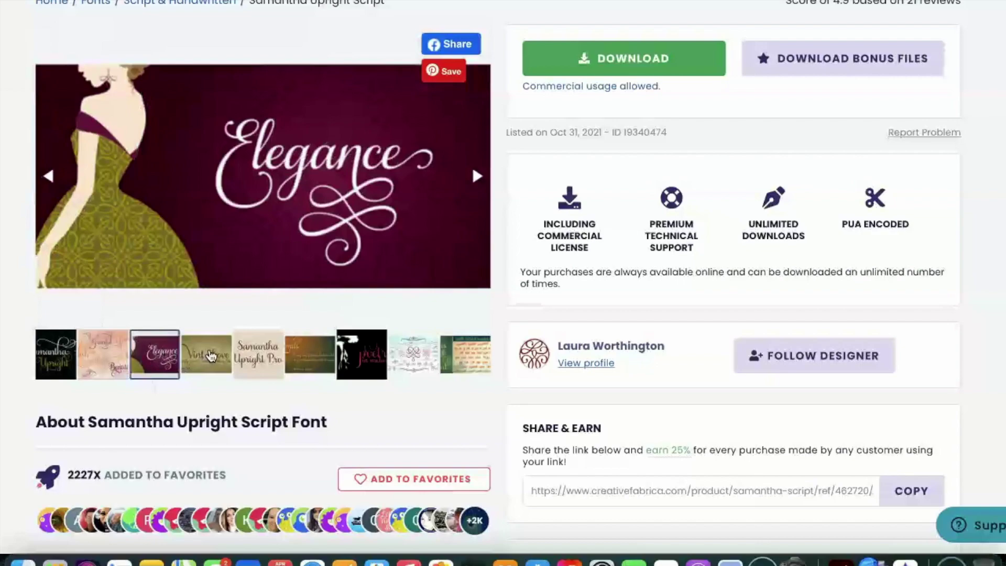
click(210, 355)
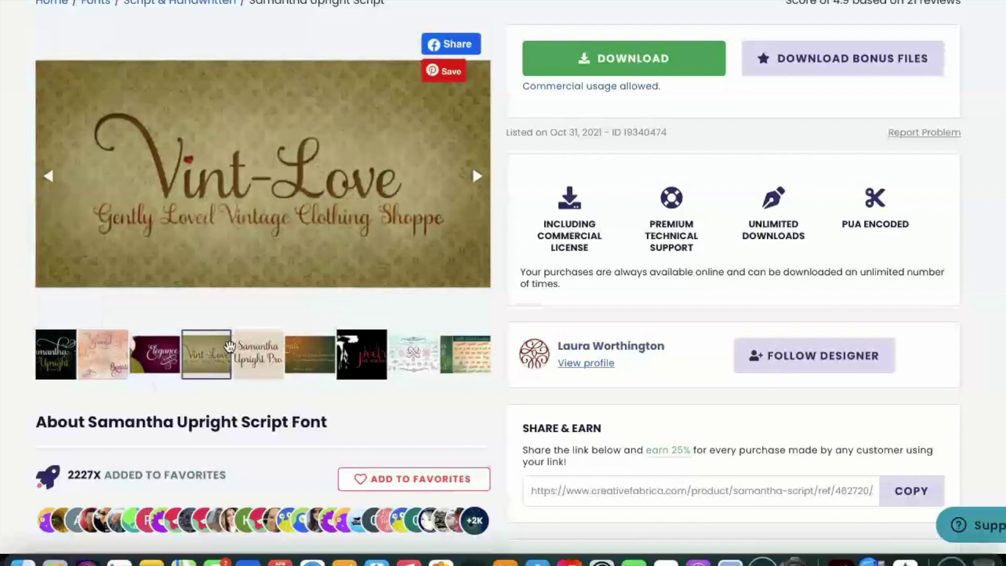
click(258, 356)
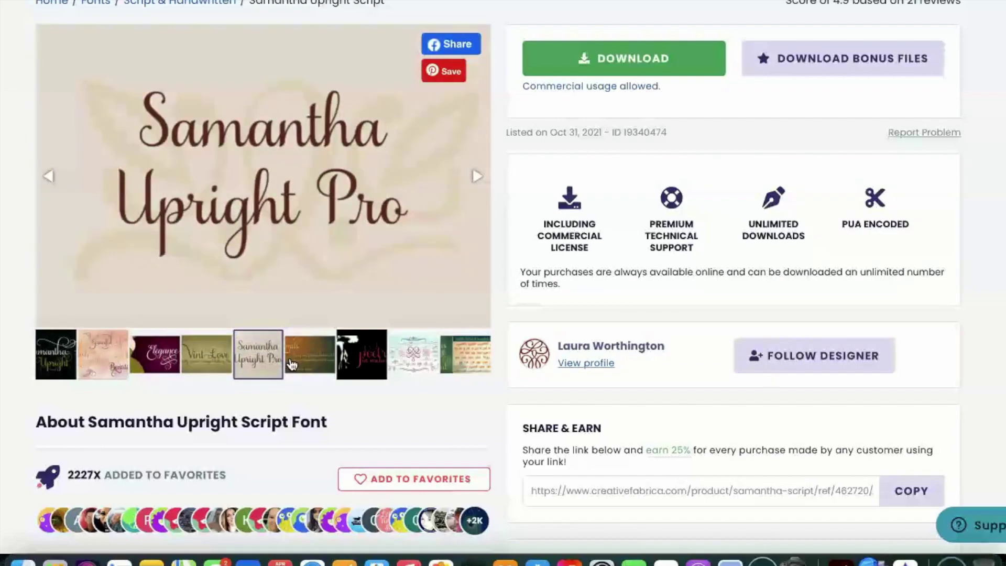
click(311, 363)
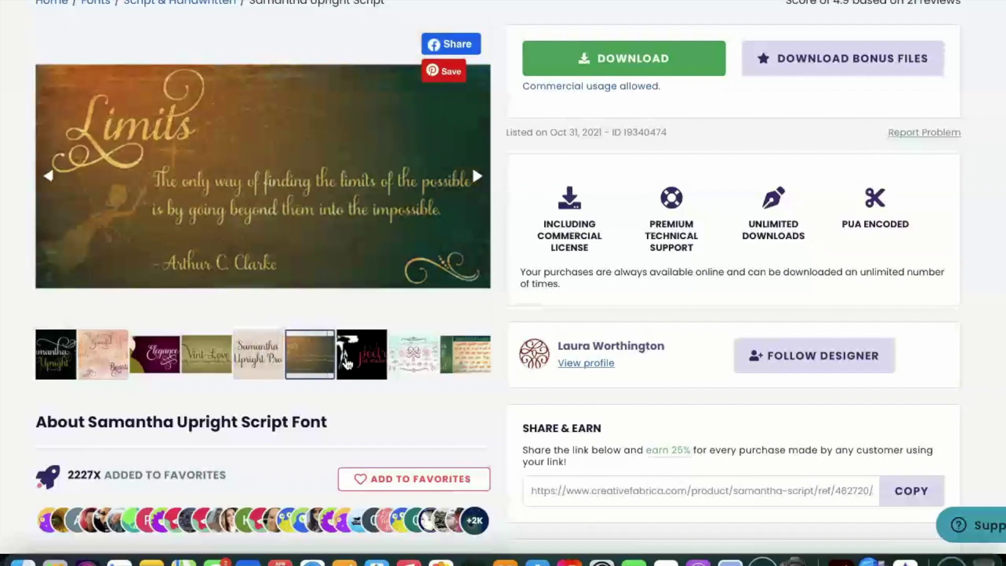
scroll(346, 363, down, 1)
scroll(345, 363, up, 2)
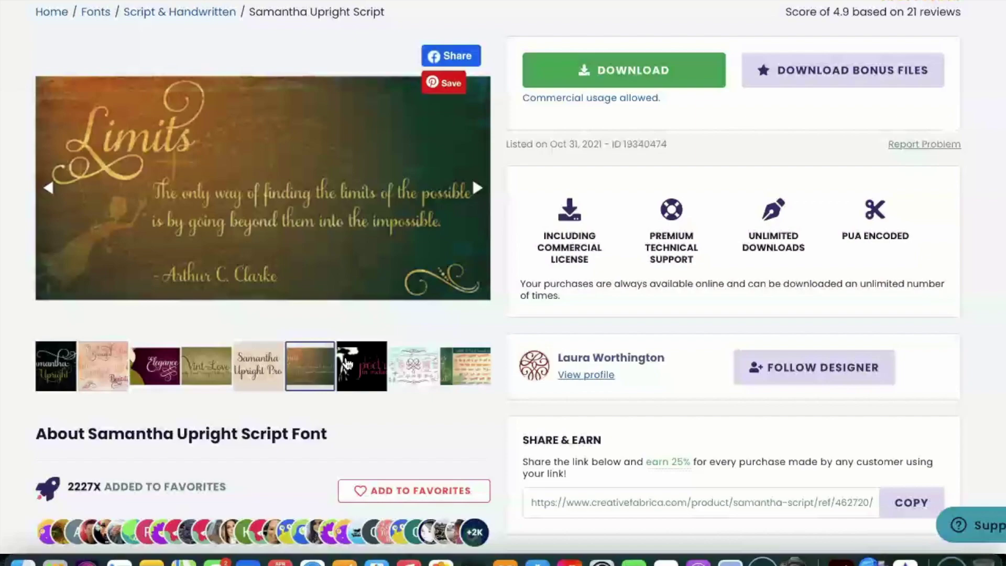
Read through the font's description, feature list, compatibility, installation guides and character previews on the product page.
scroll(346, 363, down, 8)
scroll(347, 363, down, 5)
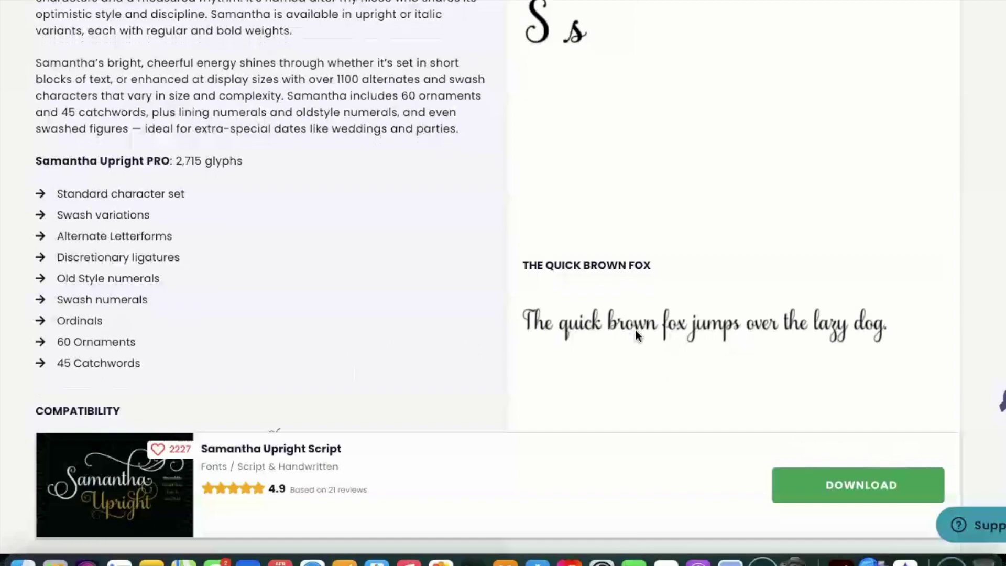
scroll(636, 334, down, 1)
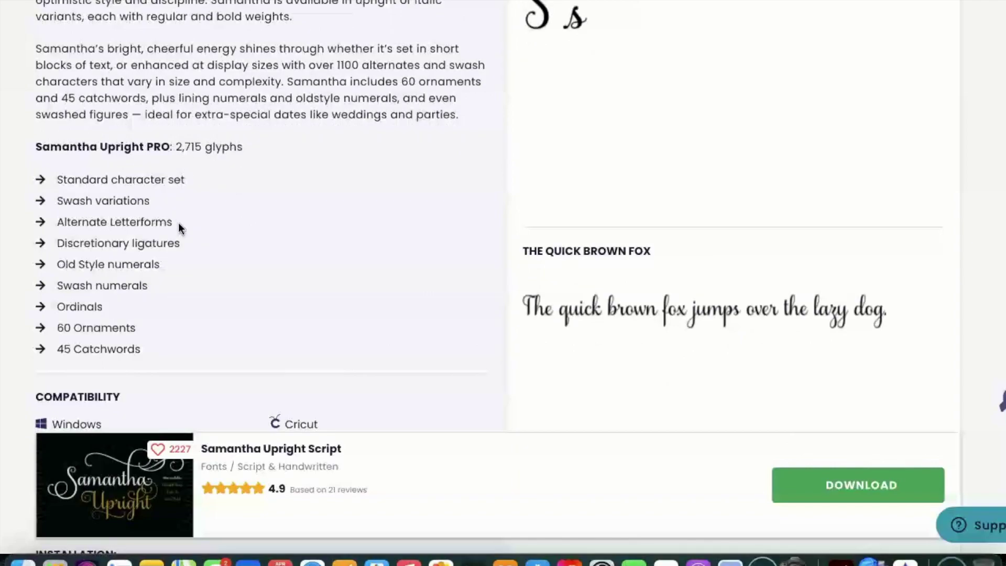
scroll(178, 222, down, 3)
scroll(179, 225, down, 4)
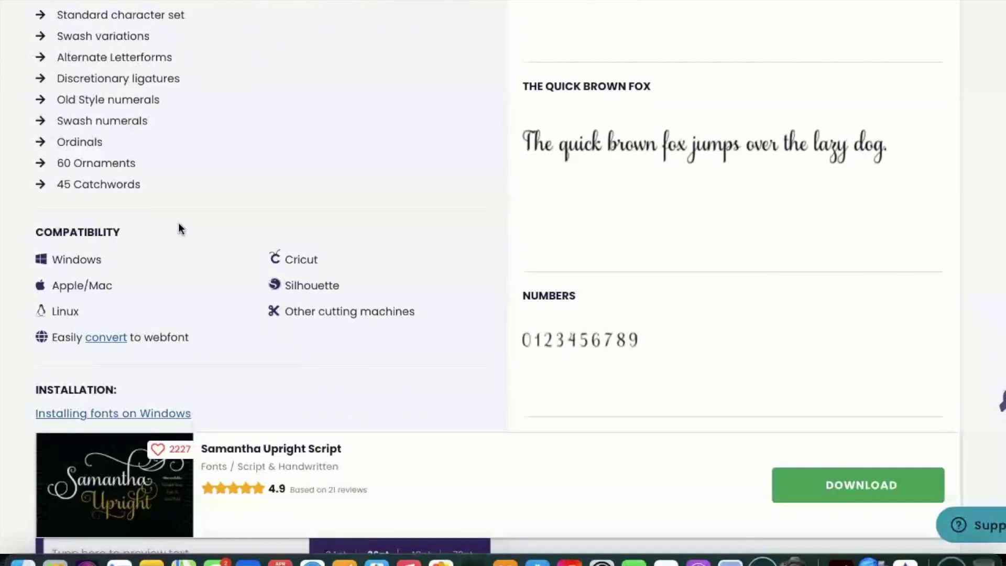
scroll(342, 203, down, 8)
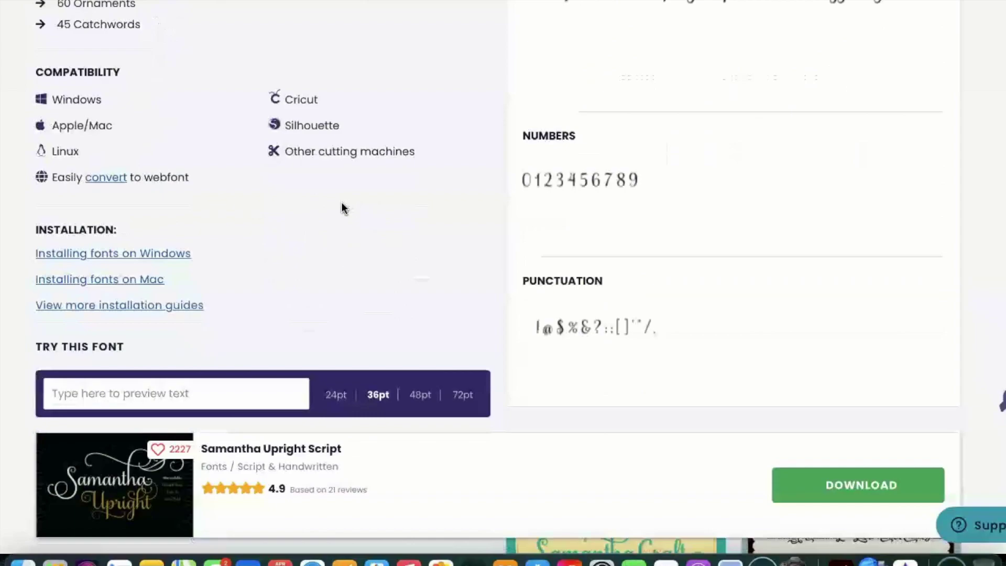
scroll(342, 208, down, 4)
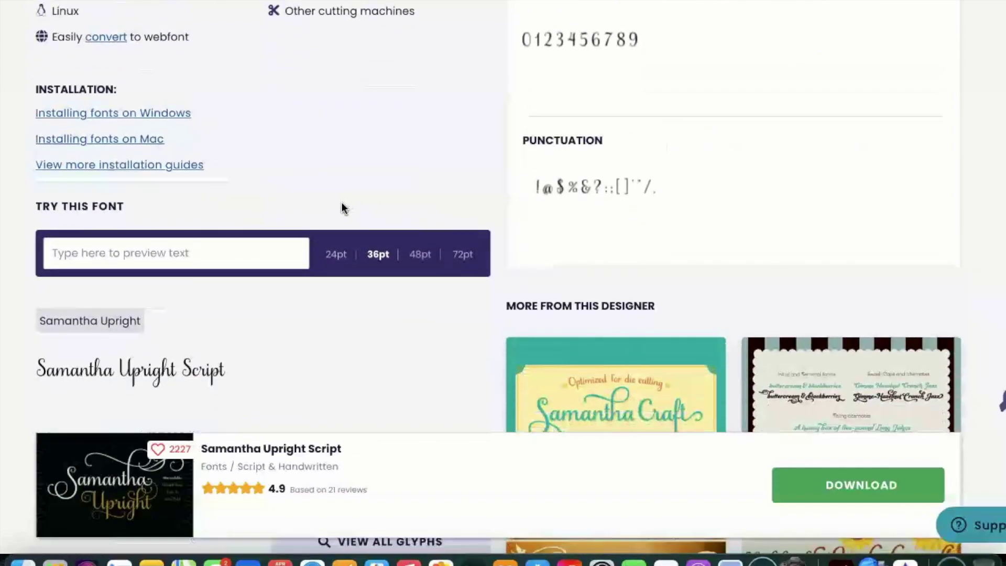
scroll(342, 208, down, 9)
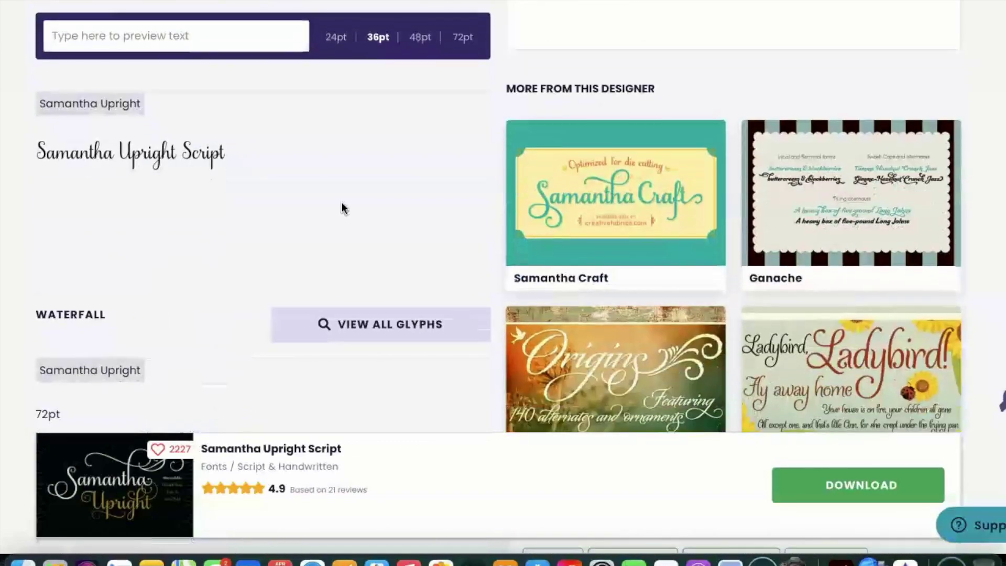
Open the full glyph specimen of Samantha Upright Script and examine its lowercase, capital, numeral and color samples.
scroll(341, 208, down, 6)
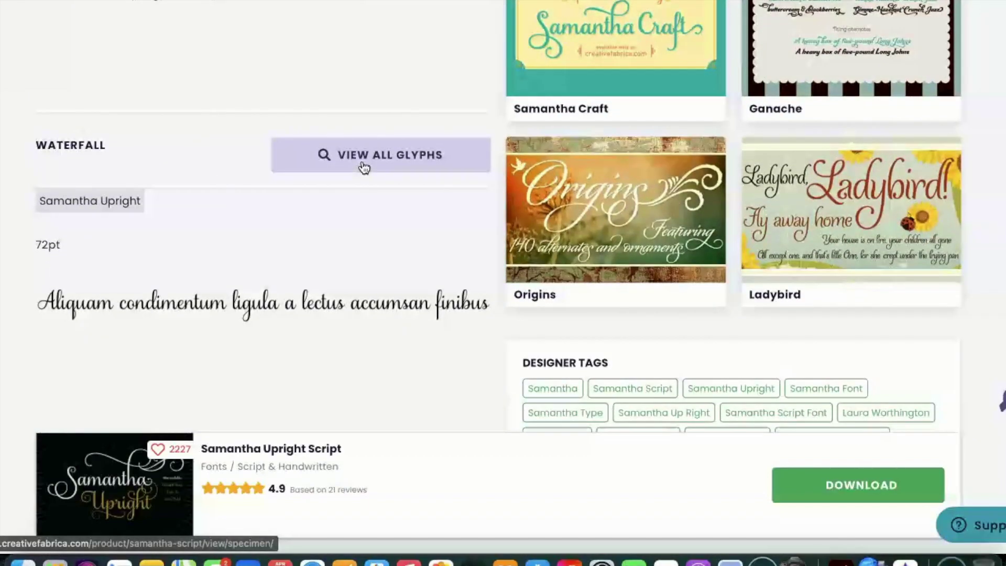
click(363, 159)
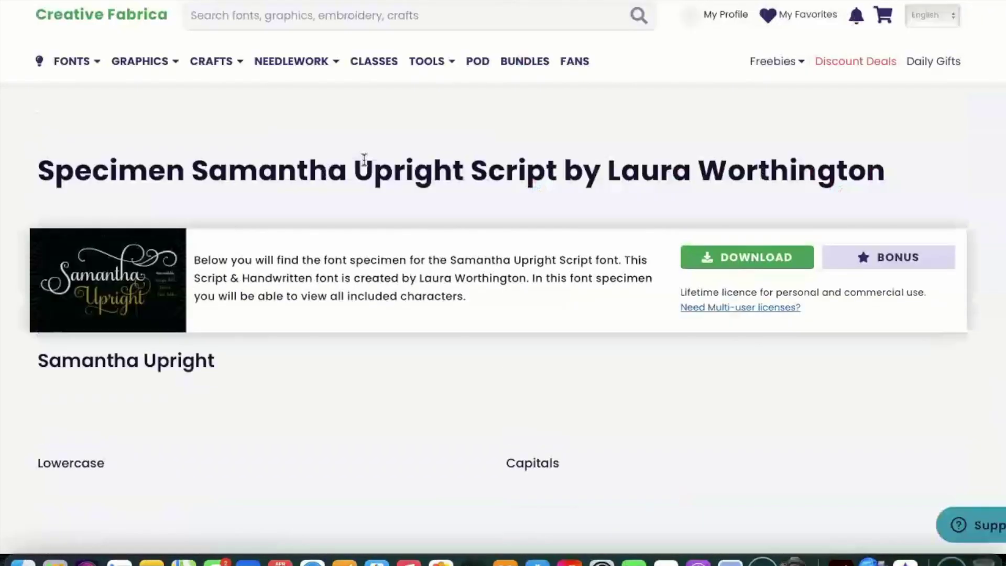
scroll(425, 292, down, 5)
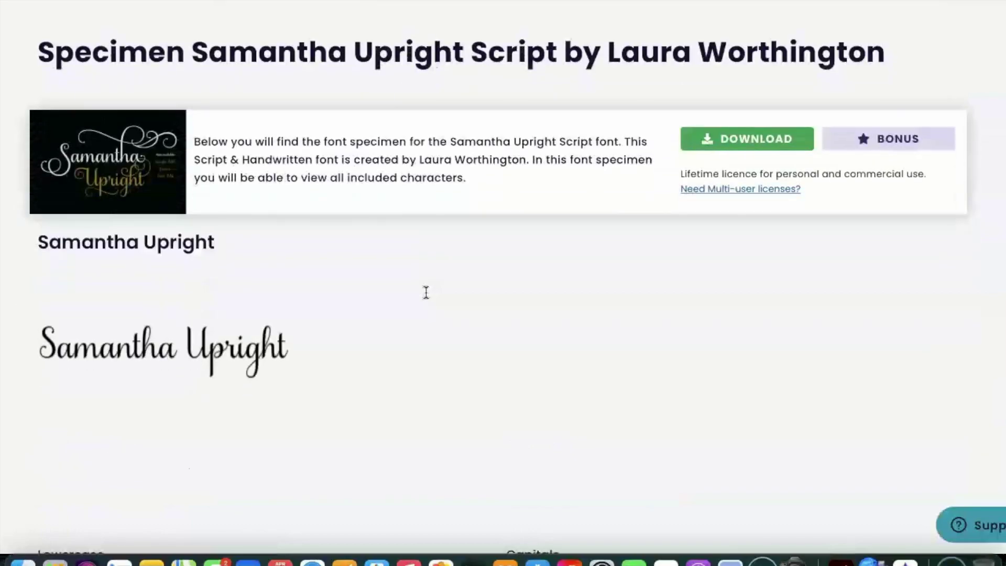
scroll(426, 293, down, 10)
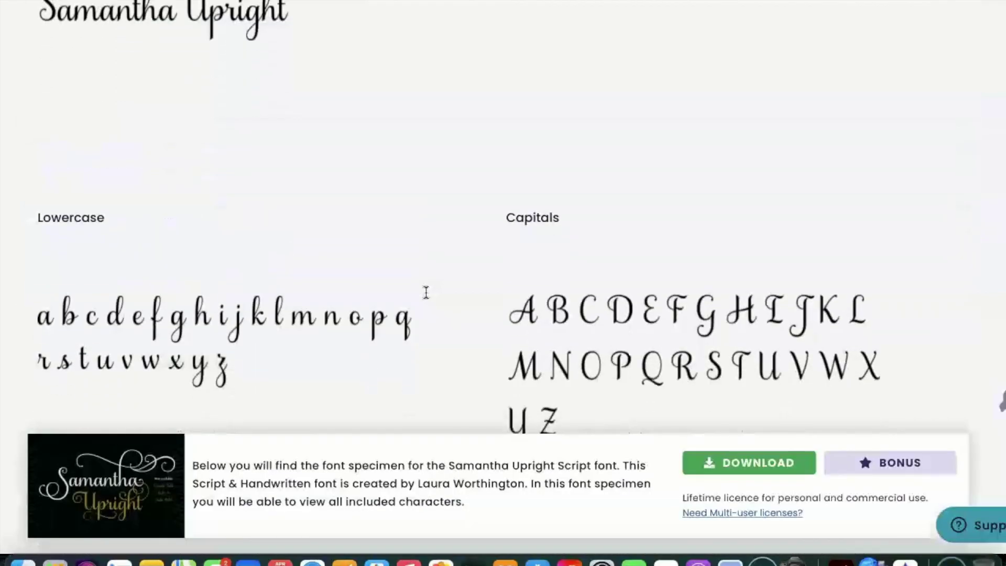
scroll(426, 292, down, 1)
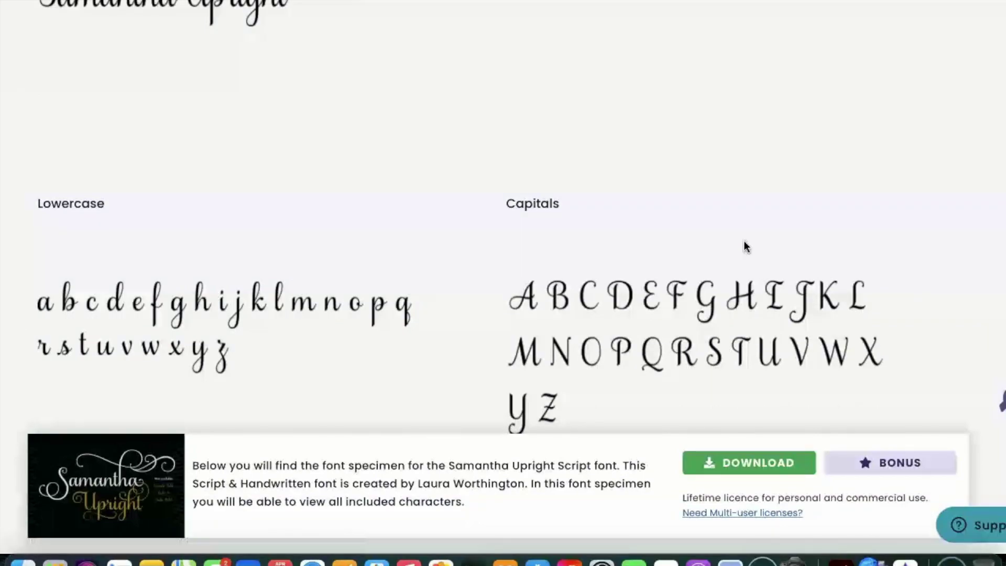
scroll(744, 247, down, 5)
scroll(746, 247, down, 8)
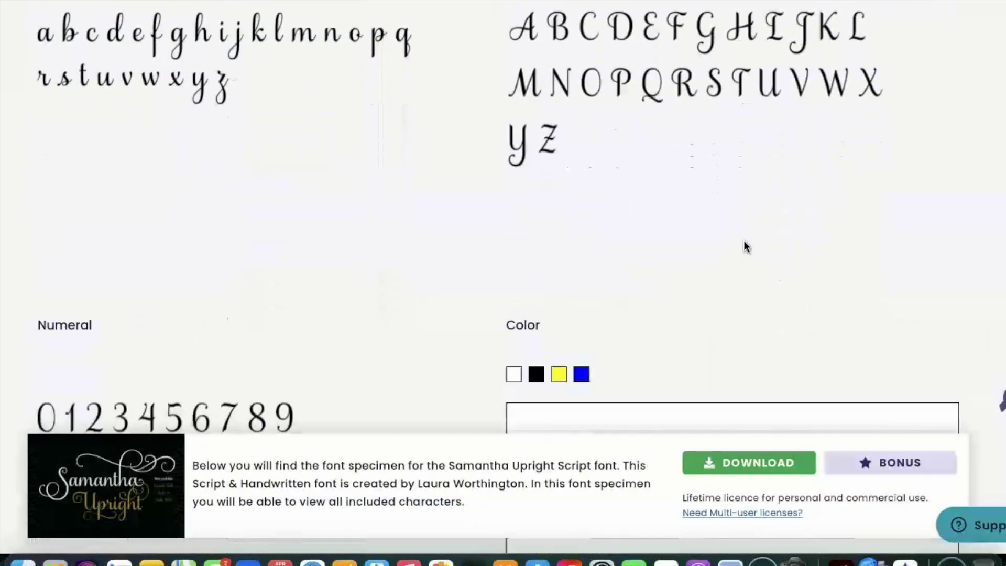
scroll(747, 247, down, 12)
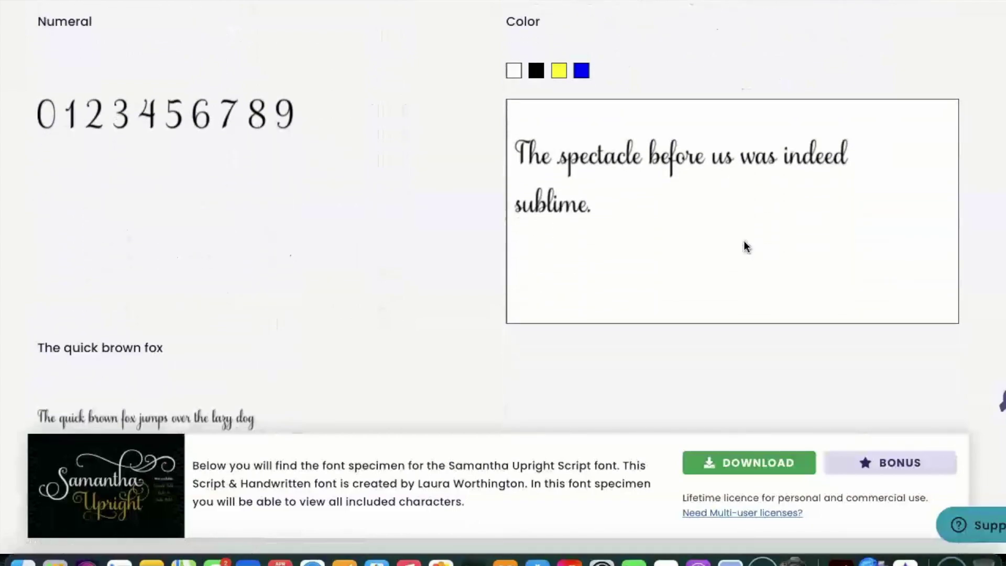
Examine the specimen's glyph table, comparing the symbols with the highlighted alternate and swash capital letters.
scroll(747, 247, down, 10)
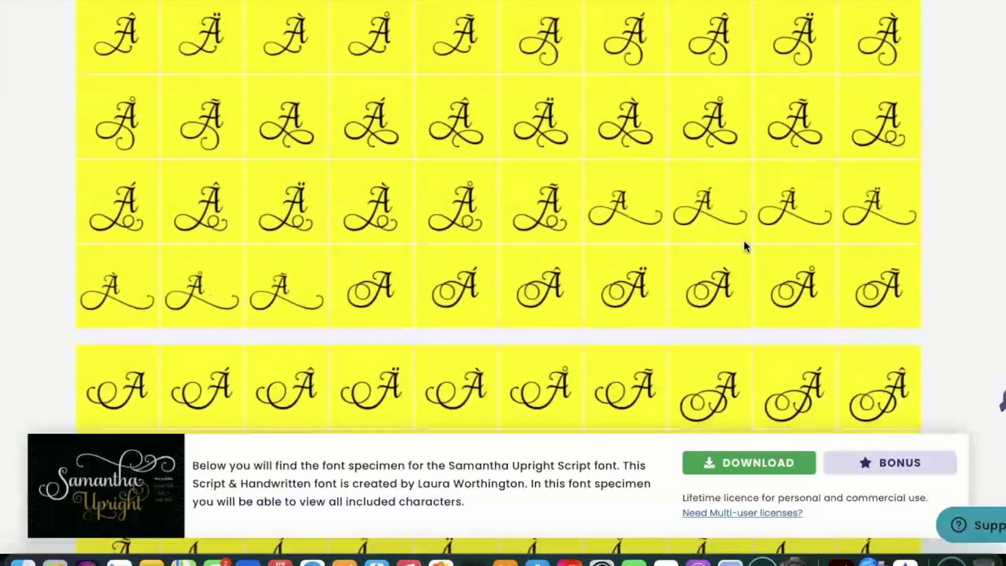
scroll(746, 247, up, 1)
scroll(746, 247, up, 20)
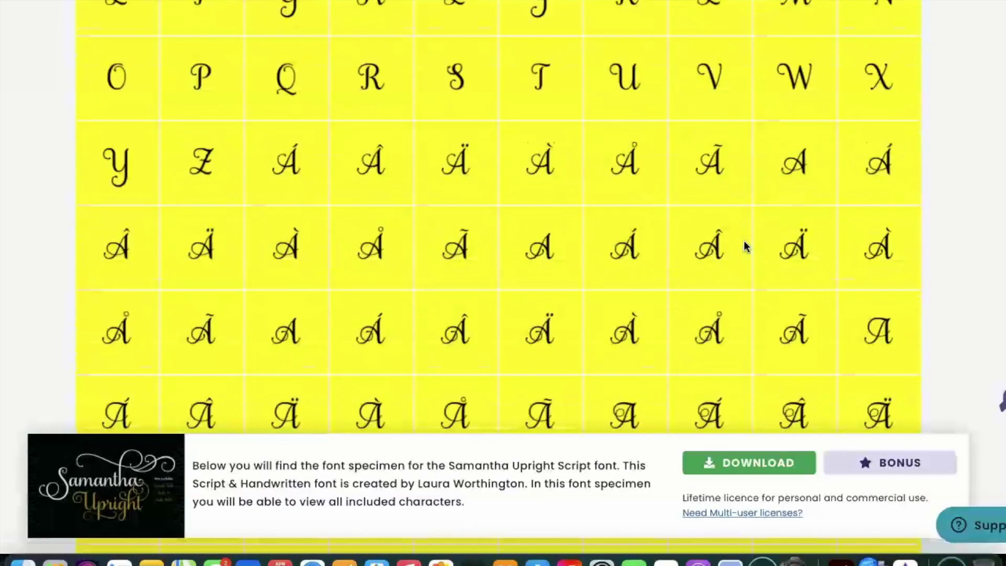
scroll(747, 246, up, 5)
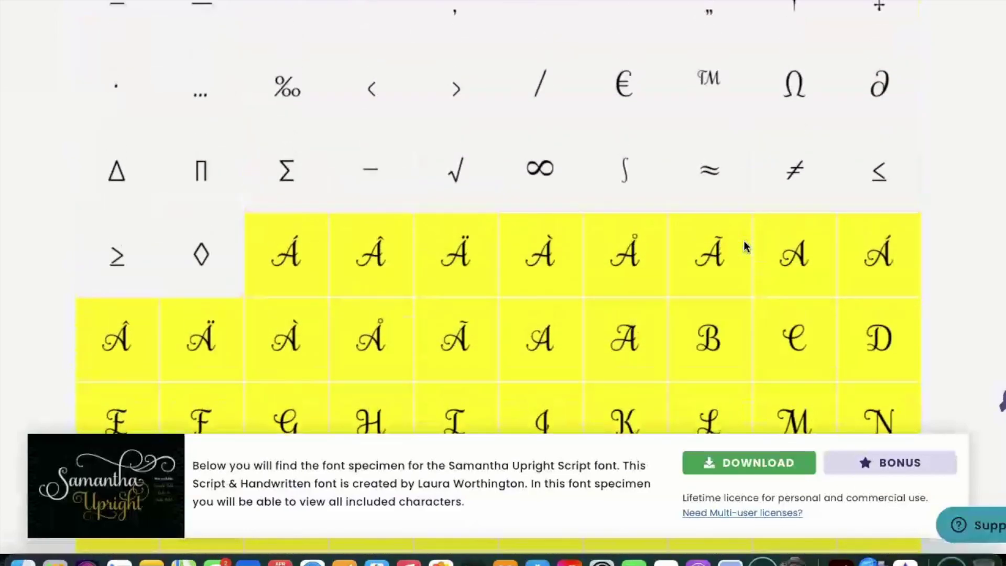
scroll(746, 247, down, 9)
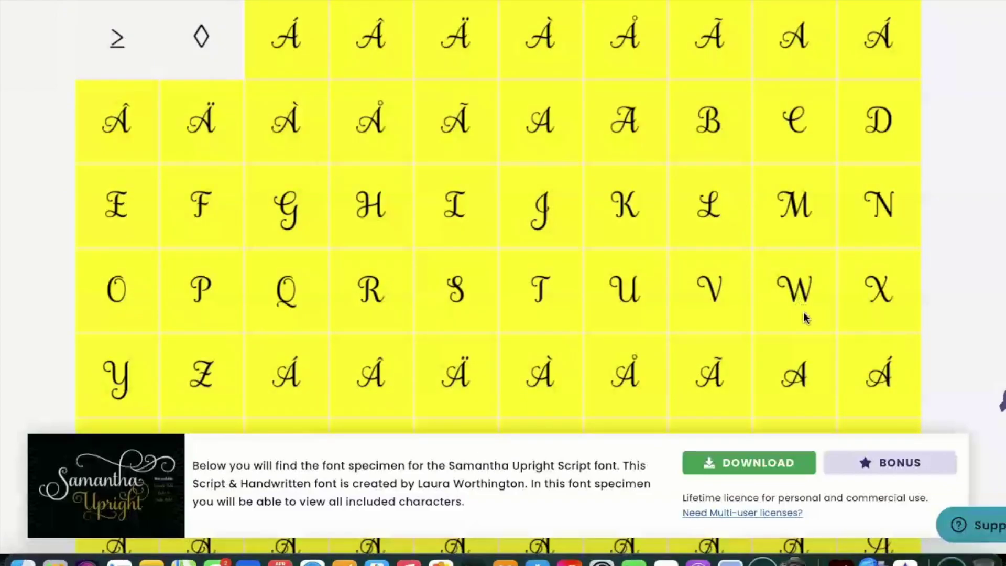
Examine the swash and accented alternates of the capital A in the specimen's glyph table.
scroll(806, 317, down, 3)
scroll(808, 308, down, 10)
scroll(808, 304, down, 3)
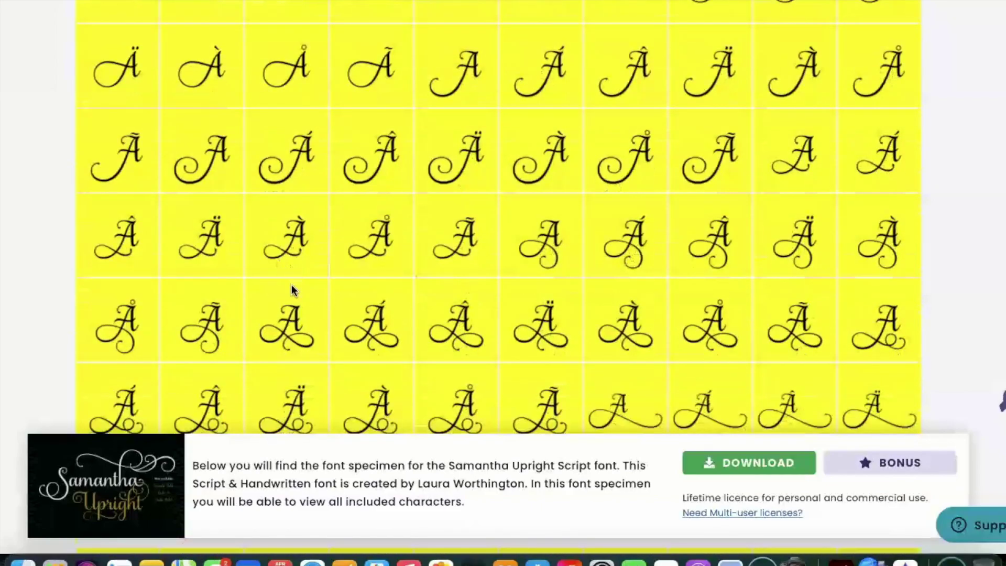
scroll(326, 360, down, 5)
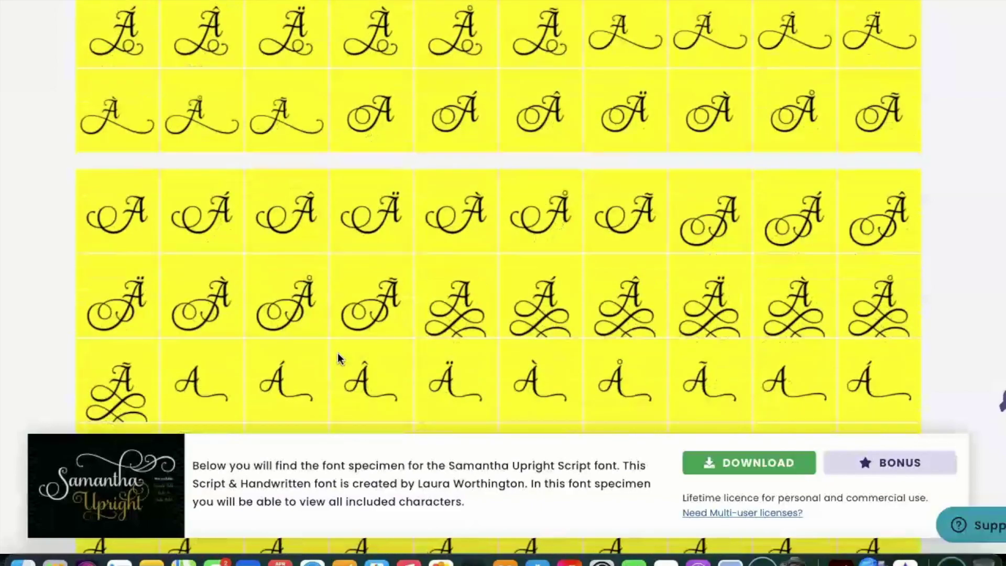
scroll(366, 338, down, 10)
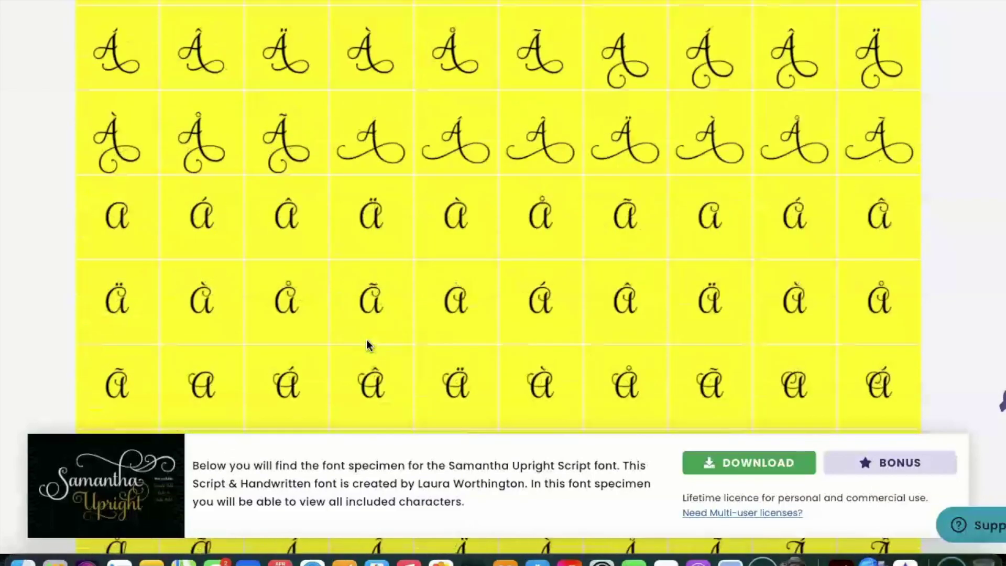
scroll(367, 338, down, 2)
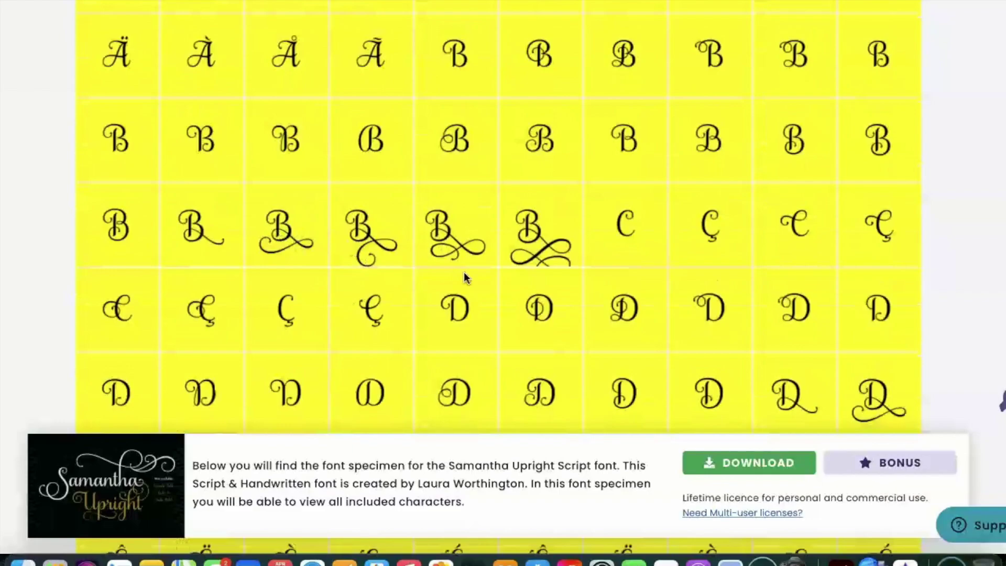
Examine the alternate capital letters from B through Z in the glyph table, comparing their flourishes.
scroll(464, 278, down, 5)
scroll(464, 278, down, 10)
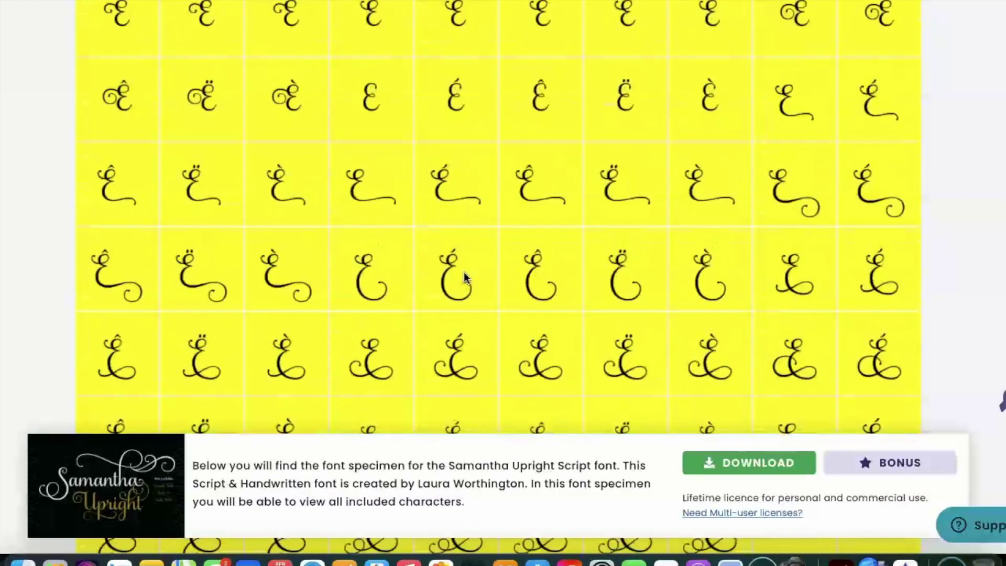
scroll(464, 277, down, 10)
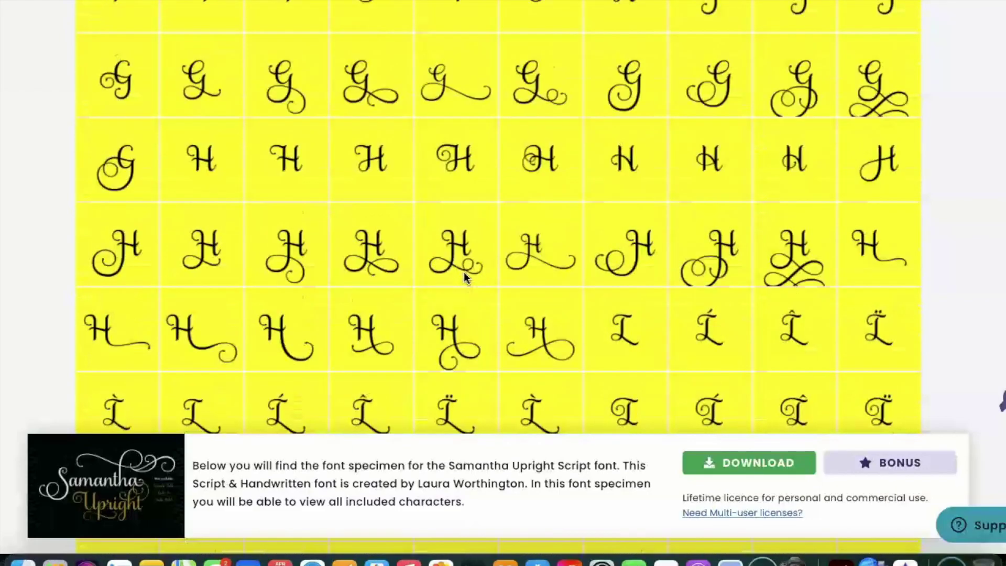
scroll(465, 277, down, 10)
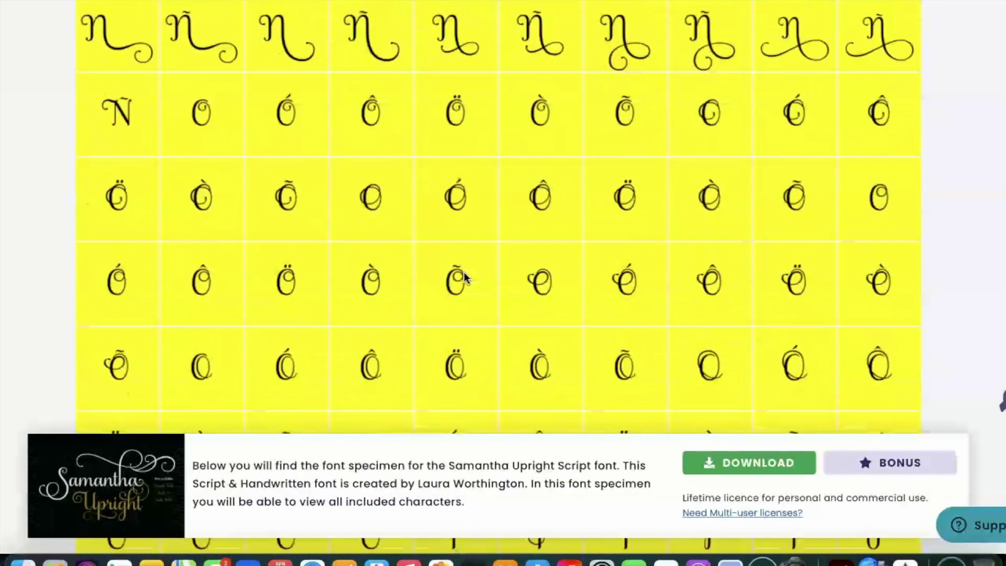
scroll(465, 277, down, 5)
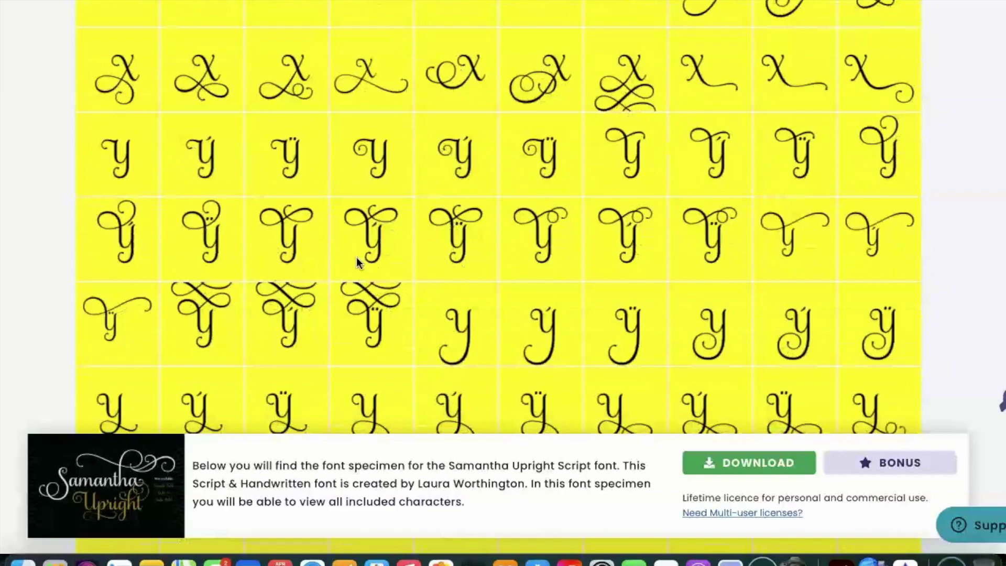
scroll(356, 256, down, 3)
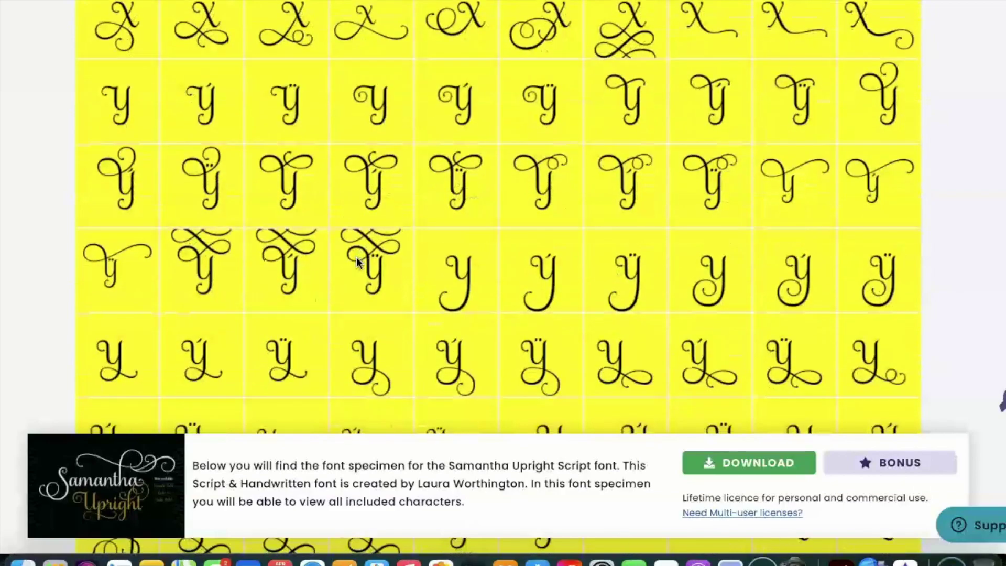
scroll(356, 257, down, 10)
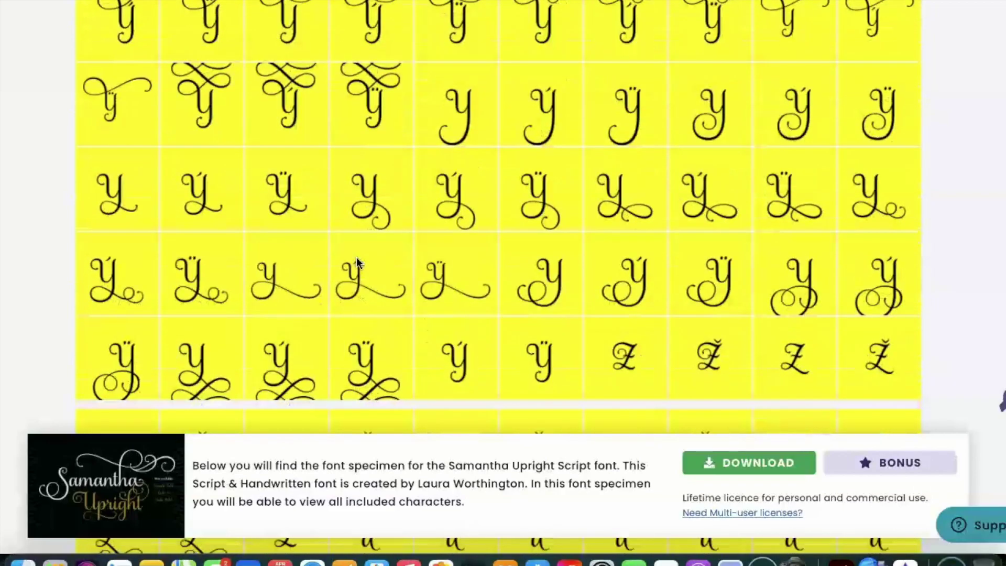
scroll(356, 257, down, 4)
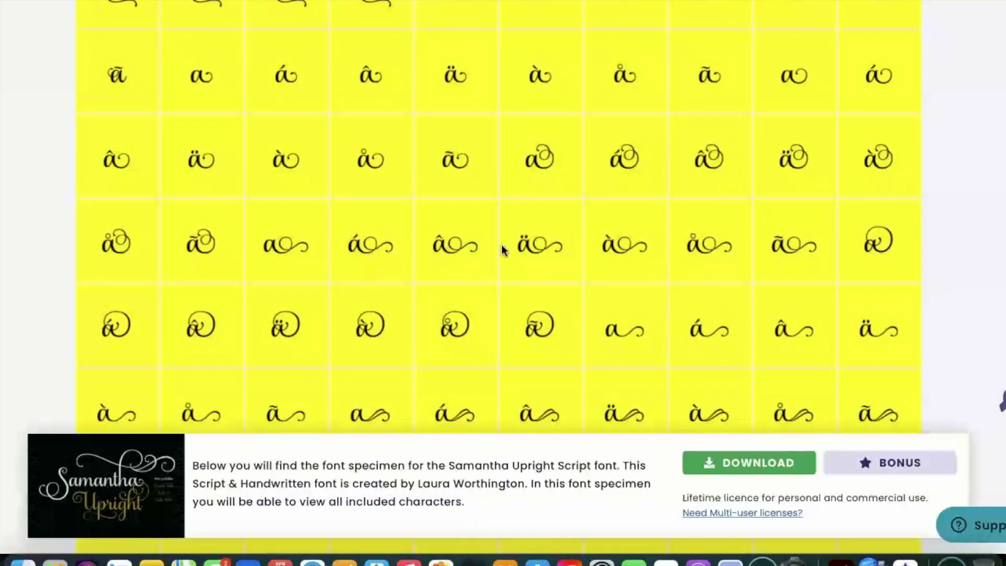
Examine the lowercase alternates, ligatures and swashes for the letters a, b and c in the glyph table.
scroll(502, 250, down, 15)
scroll(502, 250, down, 5)
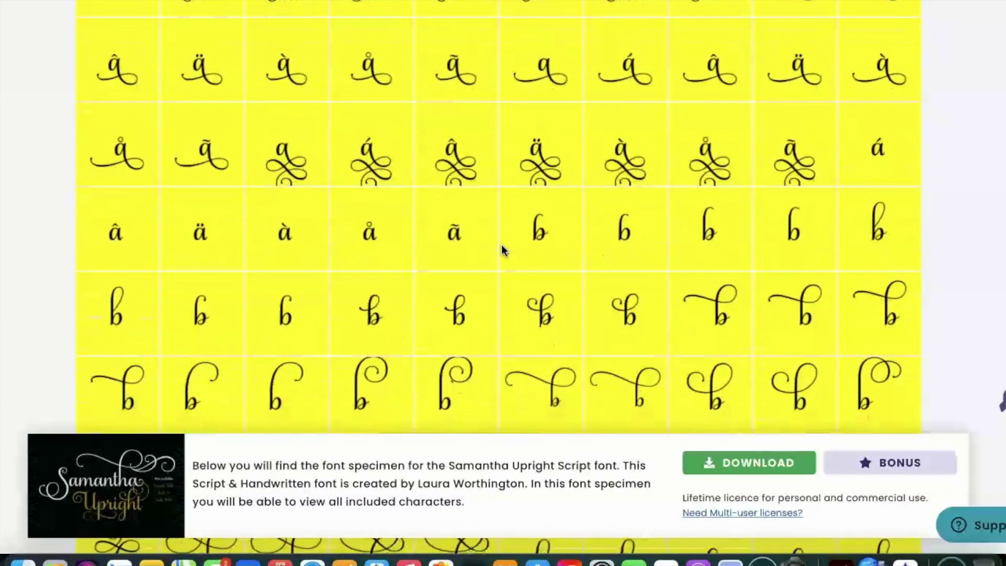
scroll(501, 249, down, 6)
scroll(502, 250, down, 4)
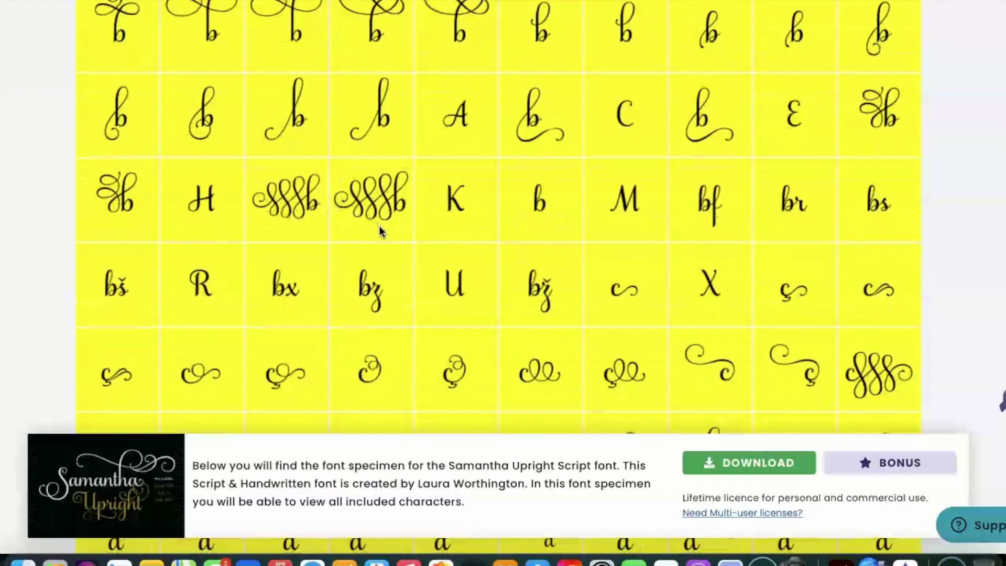
Download the Samantha Upright Script font from its specimen page and open the downloaded Samantha-Upright-Script folder.
scroll(414, 203, up, 20)
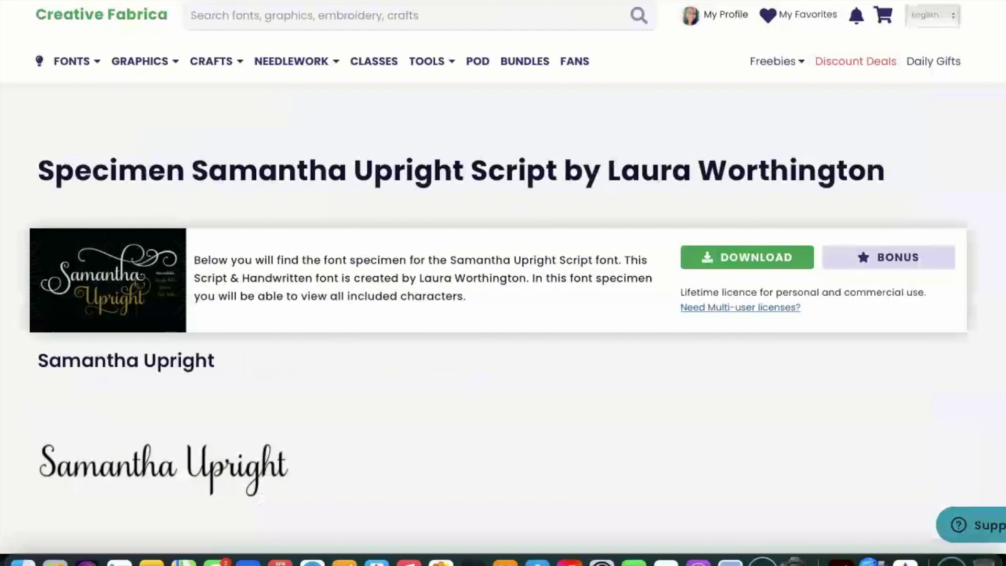
scroll(503, 248, down, 1)
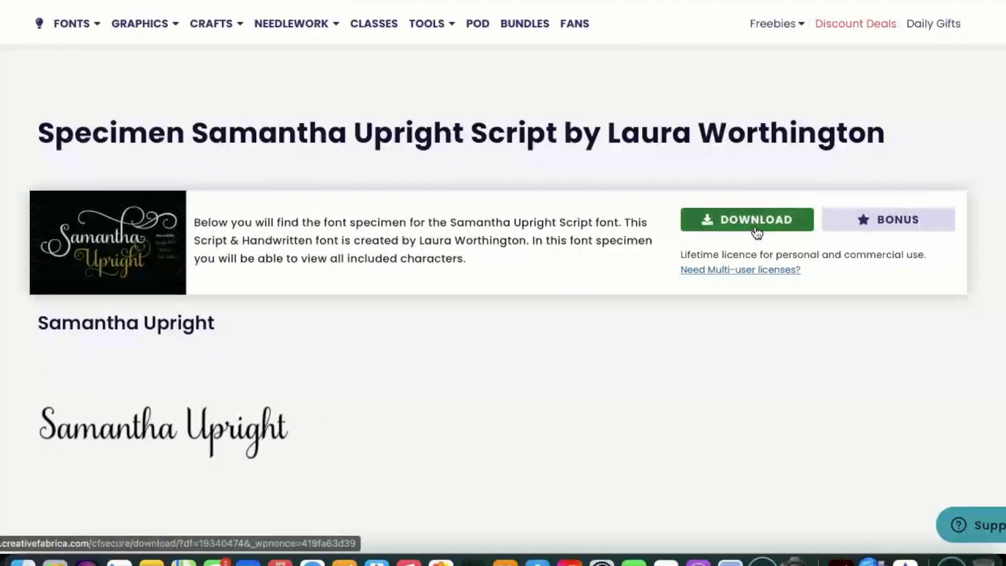
scroll(524, 314, down, 5)
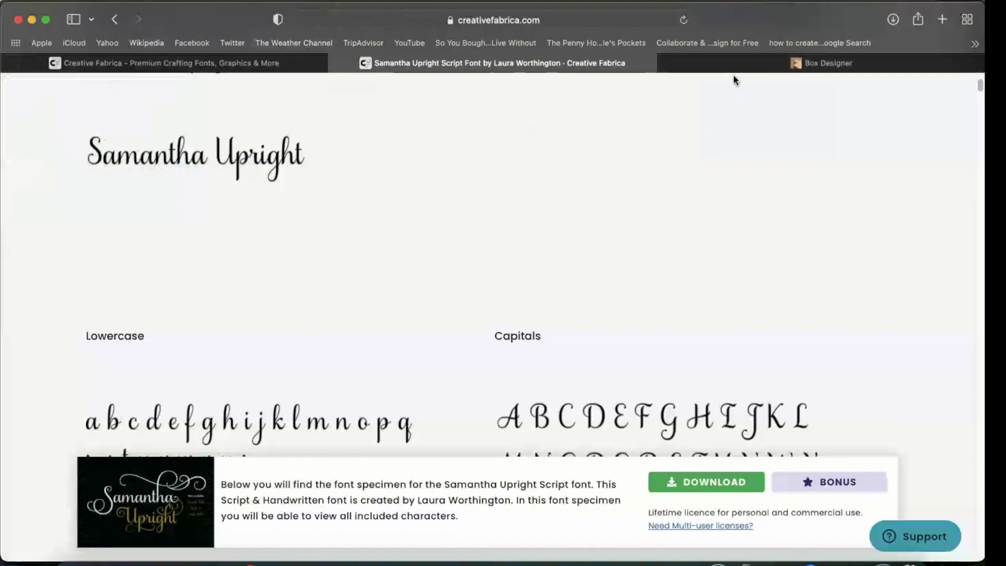
click(891, 20)
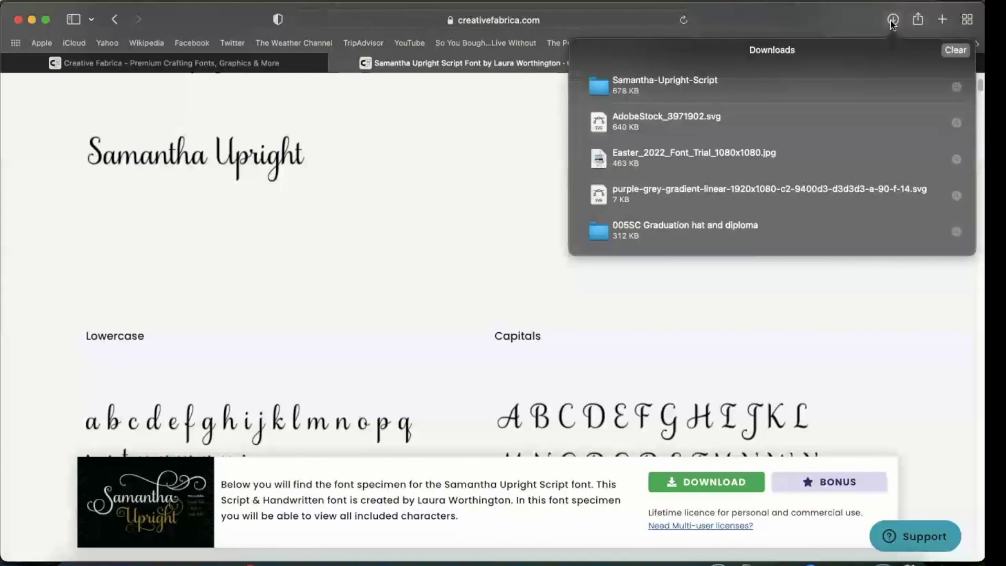
double_click(683, 84)
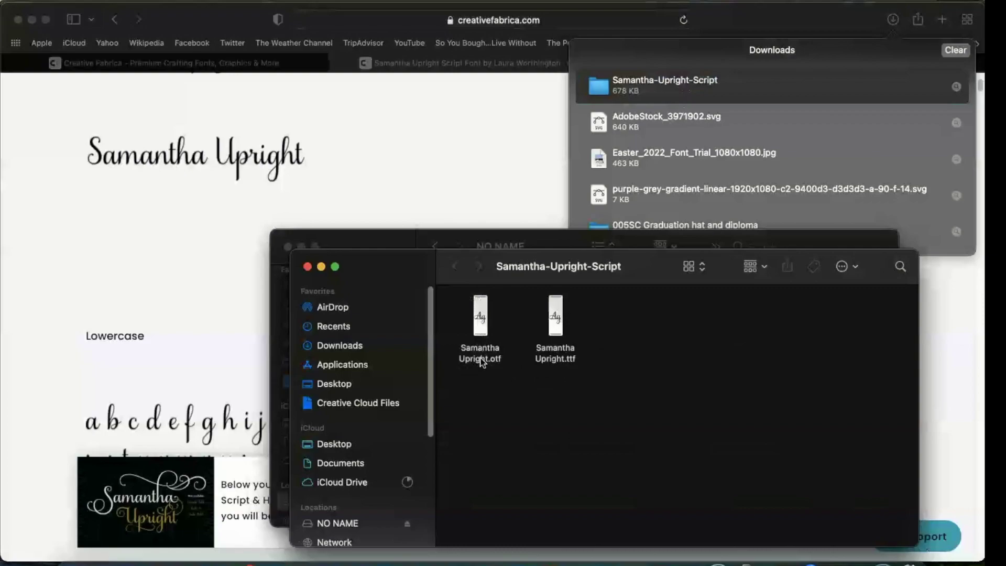
Open the Samantha Upright.otf file and install the font on the Mac.
click(481, 315)
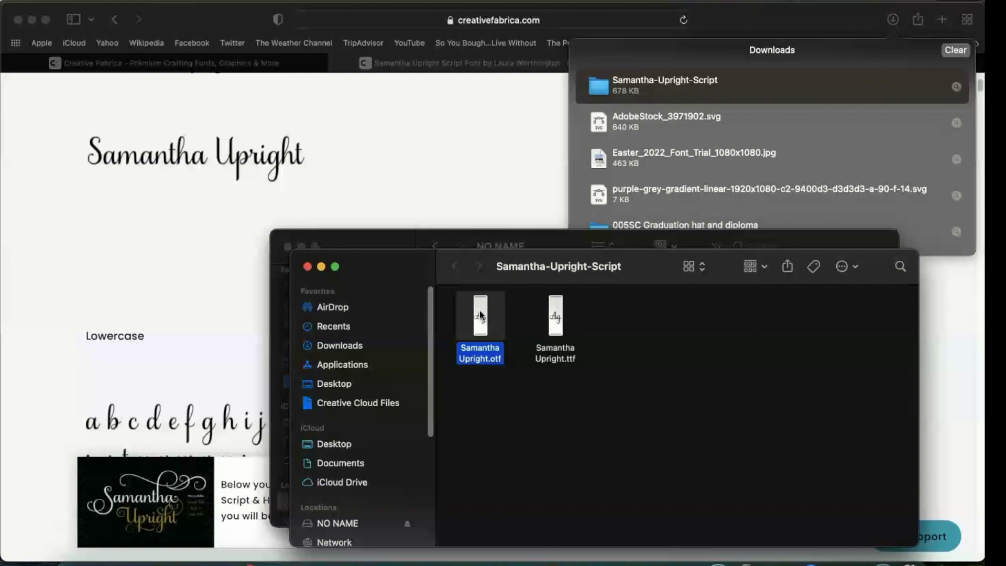
double_click(480, 315)
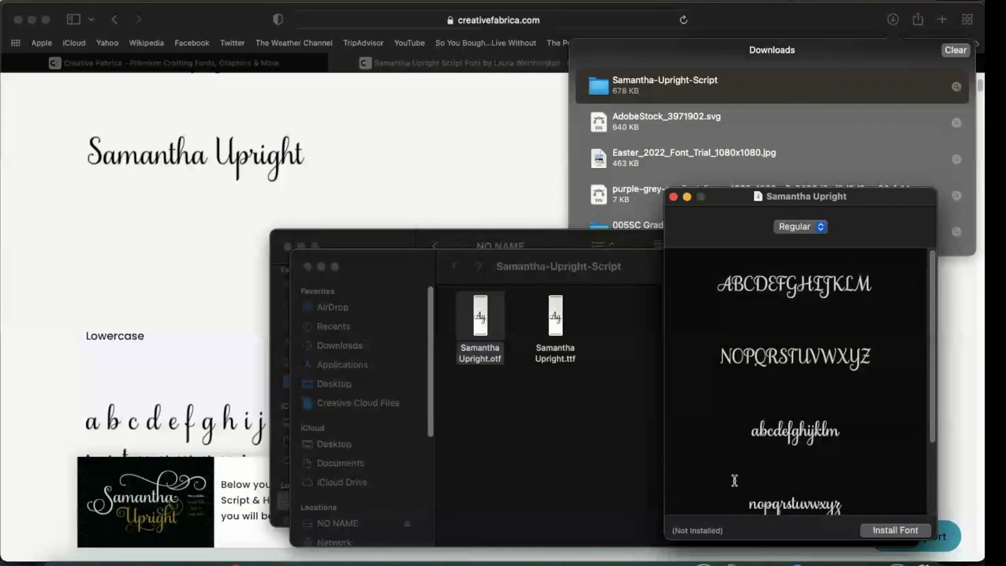
click(893, 531)
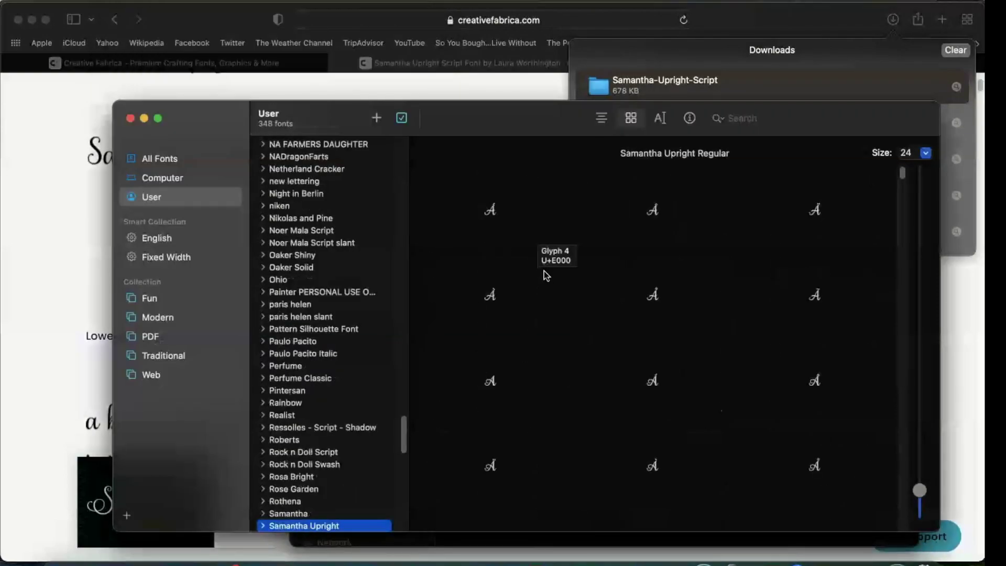
Look through the installed Samantha Upright font's glyph grid, from the plain capital A variants to the swash ones.
scroll(544, 272, down, 2)
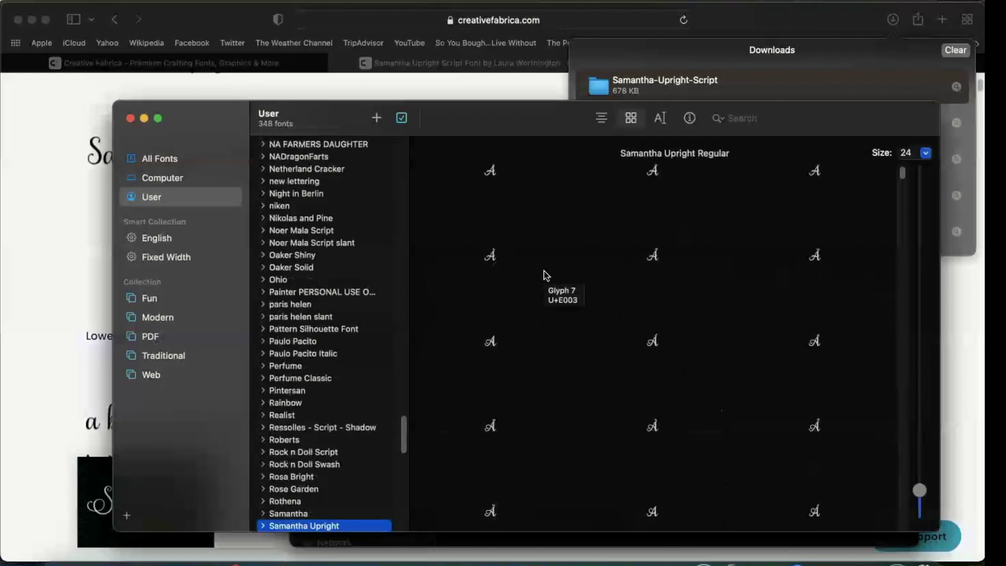
scroll(599, 299, down, 2)
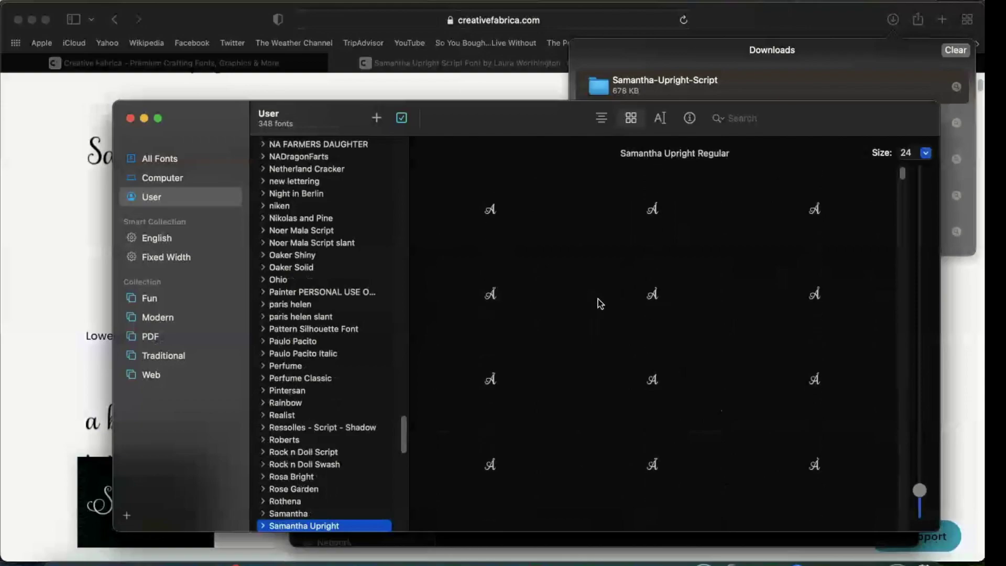
scroll(598, 299, down, 3)
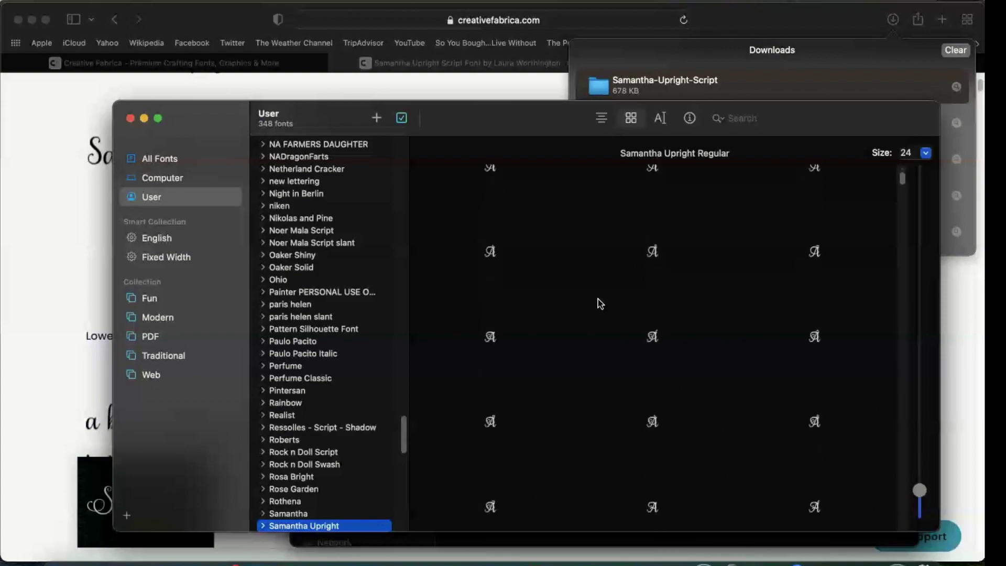
scroll(599, 298, down, 5)
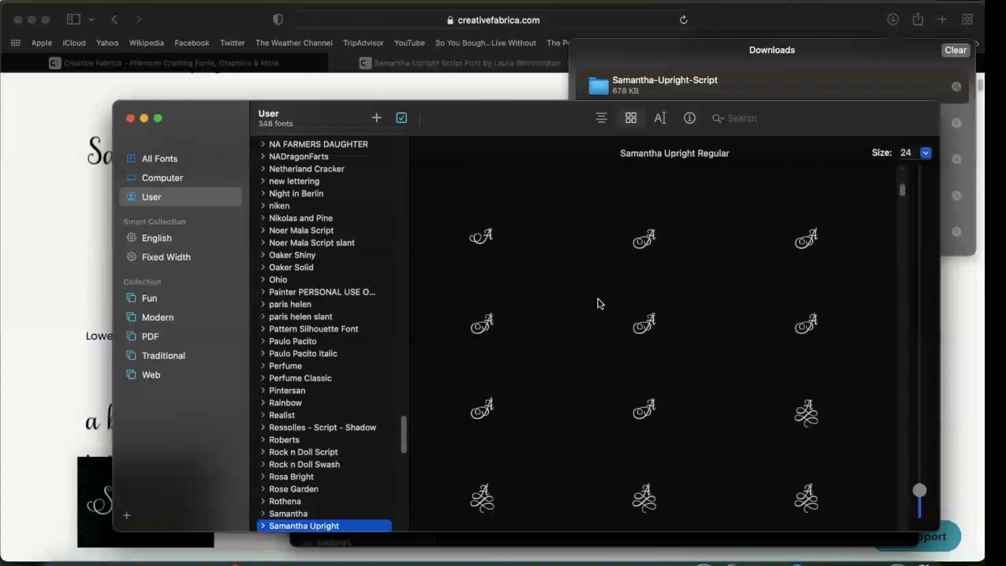
scroll(601, 293, down, 1)
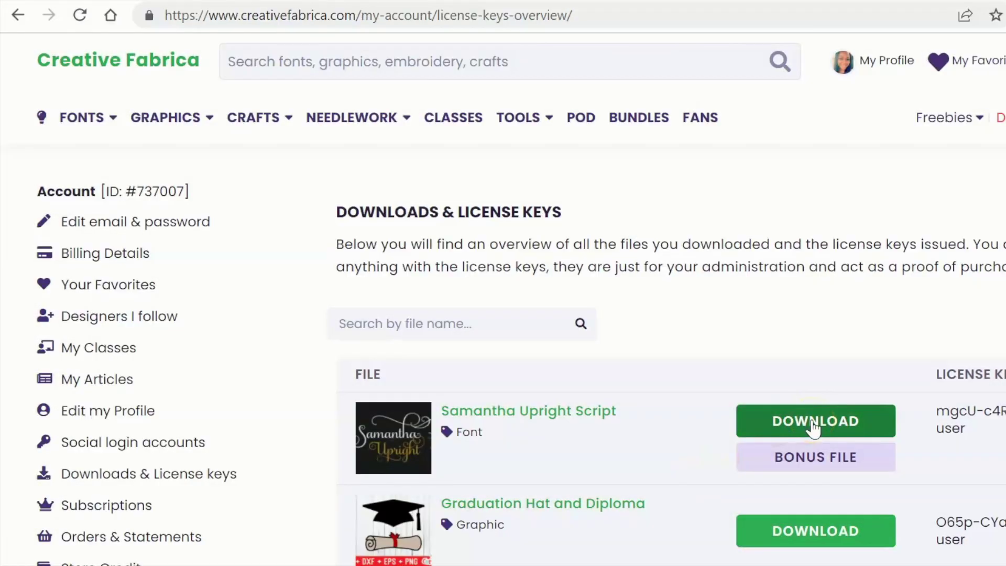
Download Samantha Upright Script from the Downloads & License Keys page on the Windows computer and open the compressed folder.
click(814, 426)
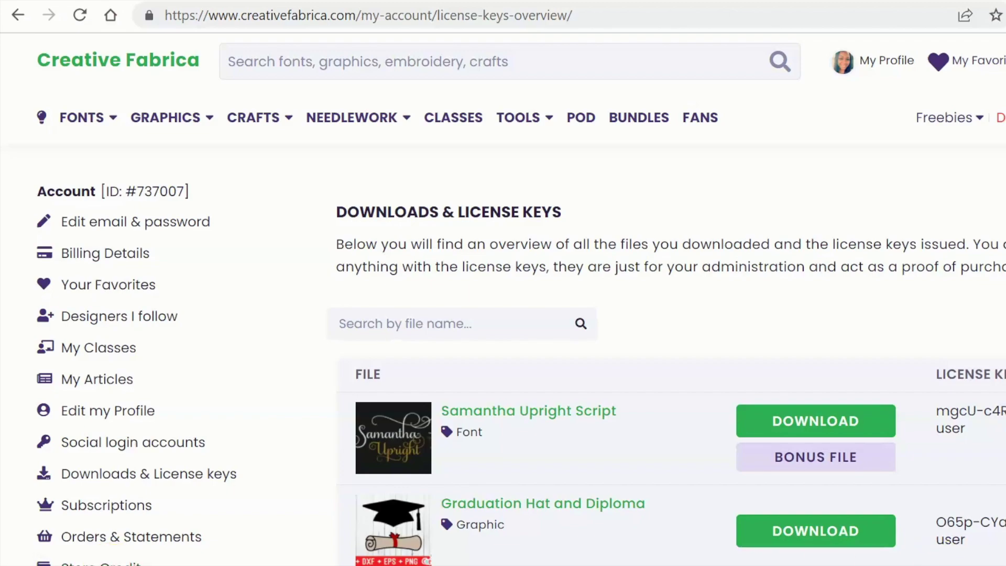
click(203, 565)
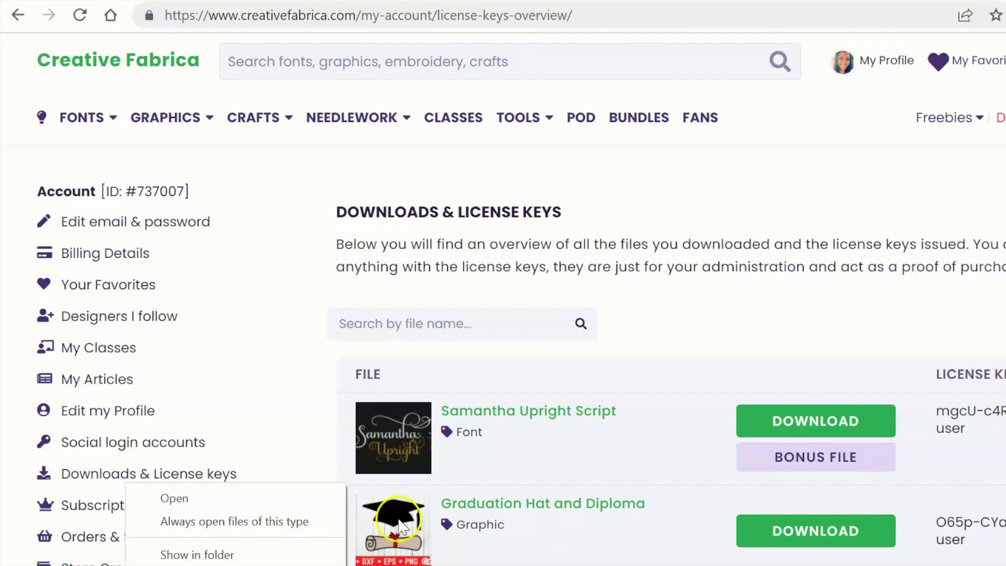
click(209, 552)
click(144, 547)
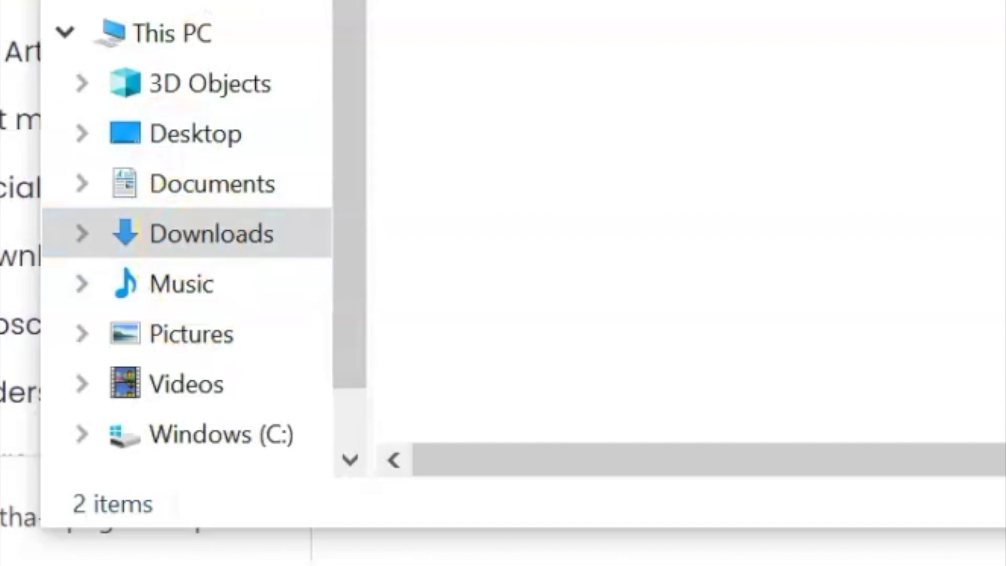
click(193, 238)
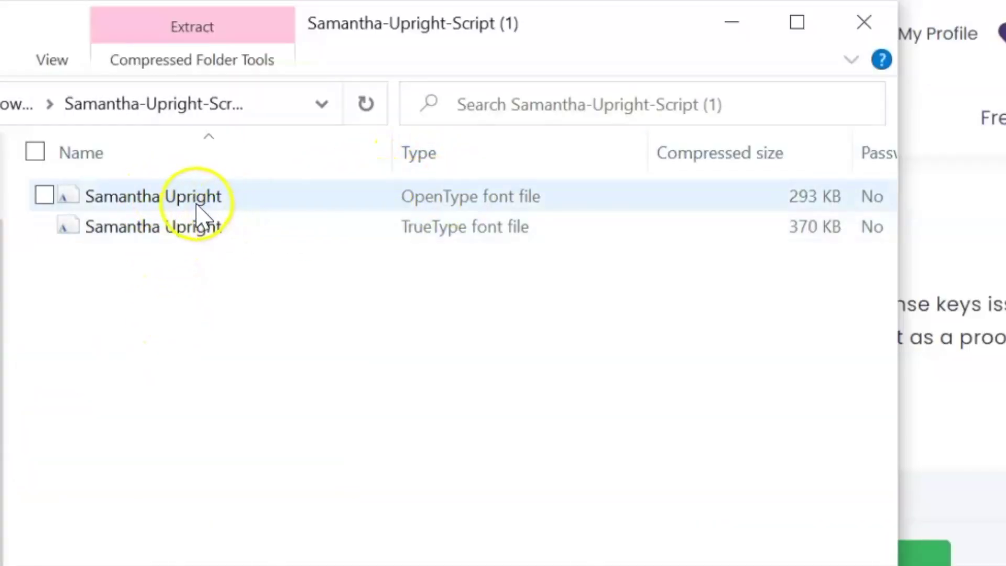
Open the OpenType version of Samantha Upright, check its preview and install the font in Windows.
double_click(196, 198)
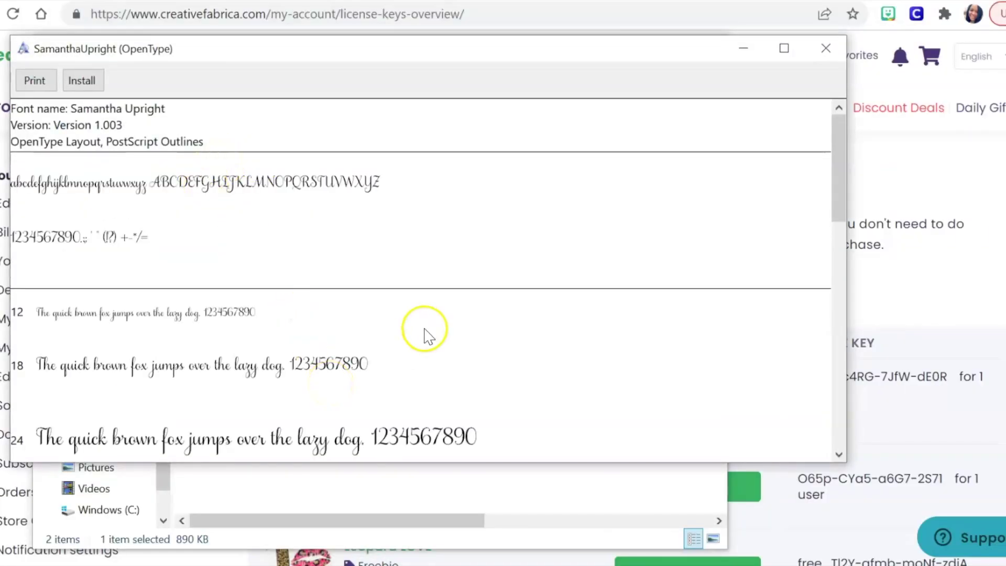
drag(838, 176, 855, 197)
click(81, 81)
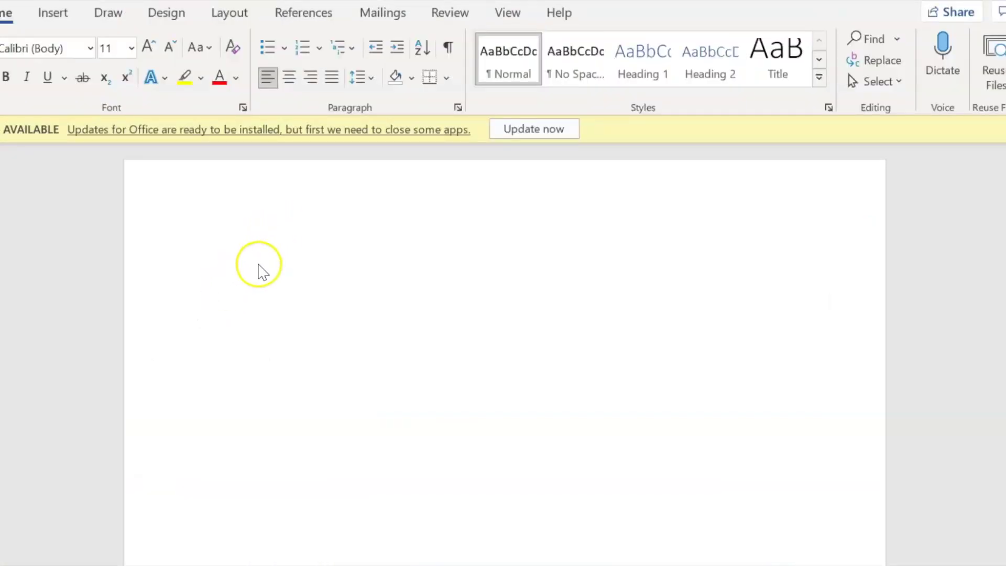
Write Craftable in the blank document and format the word in the Samantha Upright font at size 72.
text(Craftable)
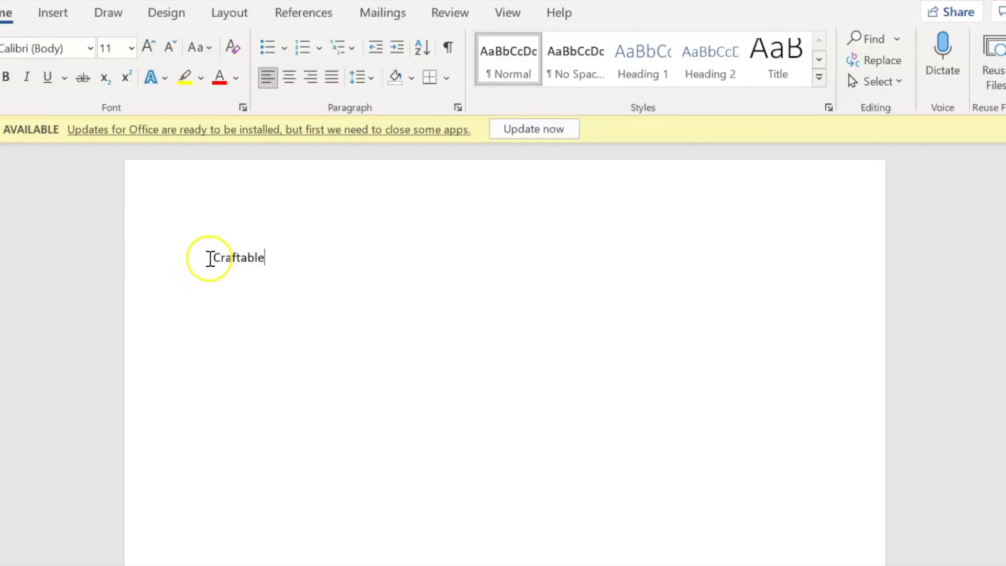
drag(211, 257, 279, 258)
click(91, 48)
scroll(131, 373, down, 20)
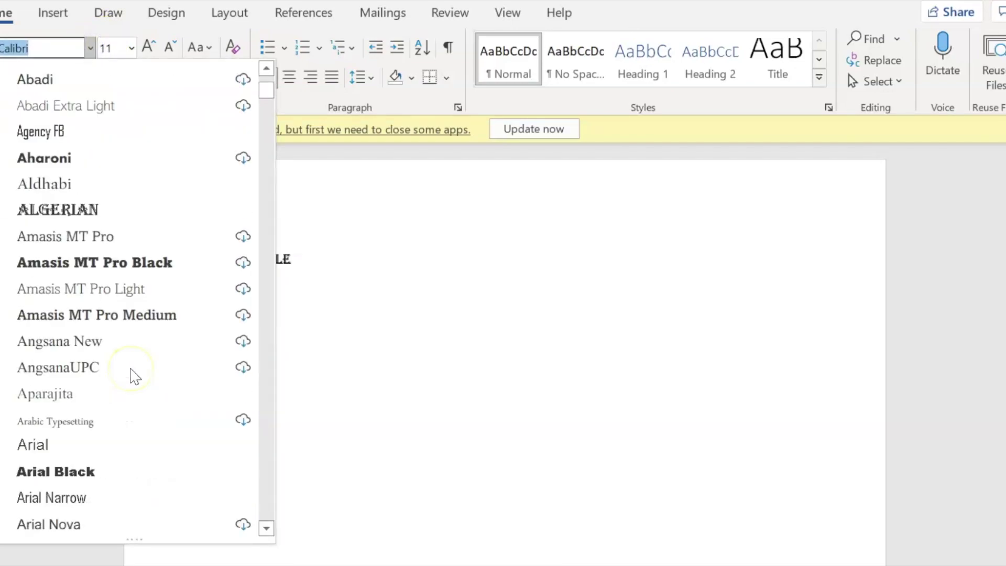
scroll(133, 375, up, 10)
scroll(135, 375, down, 20)
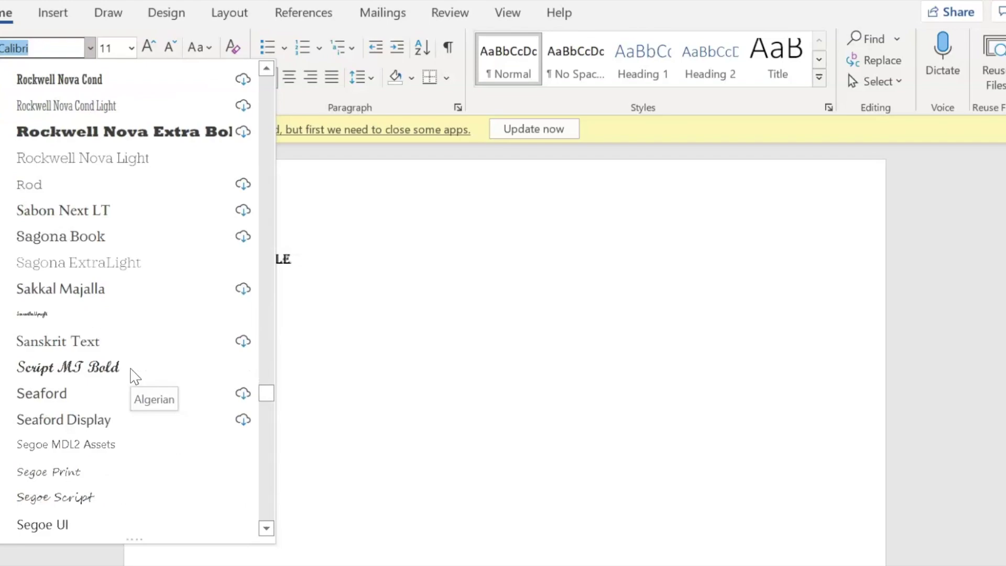
click(55, 314)
click(131, 49)
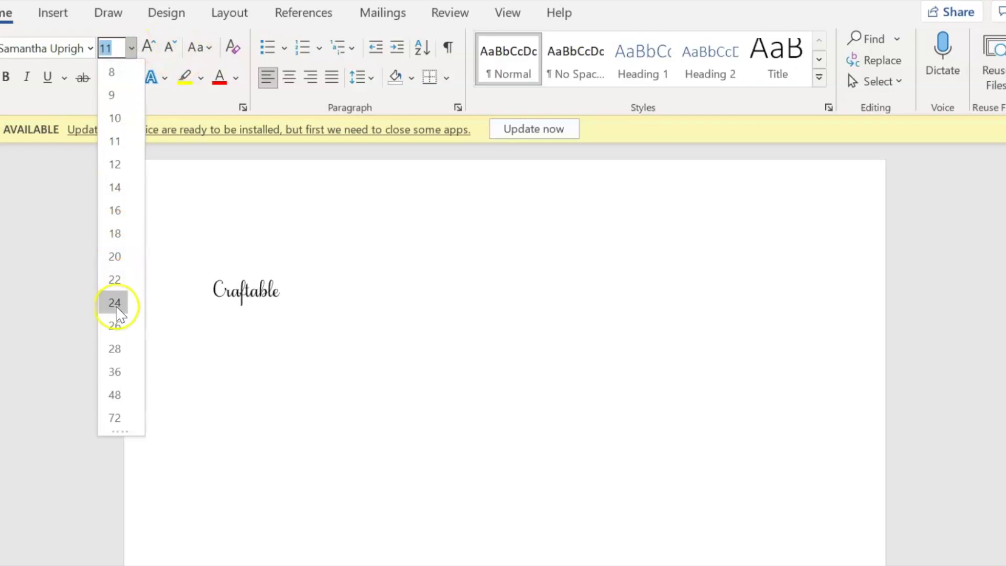
click(114, 418)
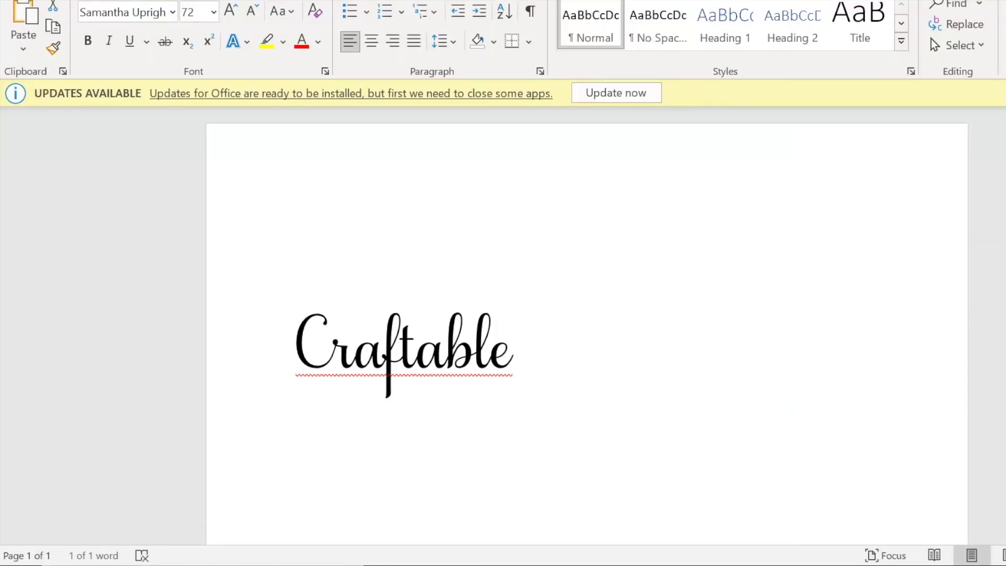
Search Windows for Character Map, open it and set its font to Samantha Upright.
key(super+s)
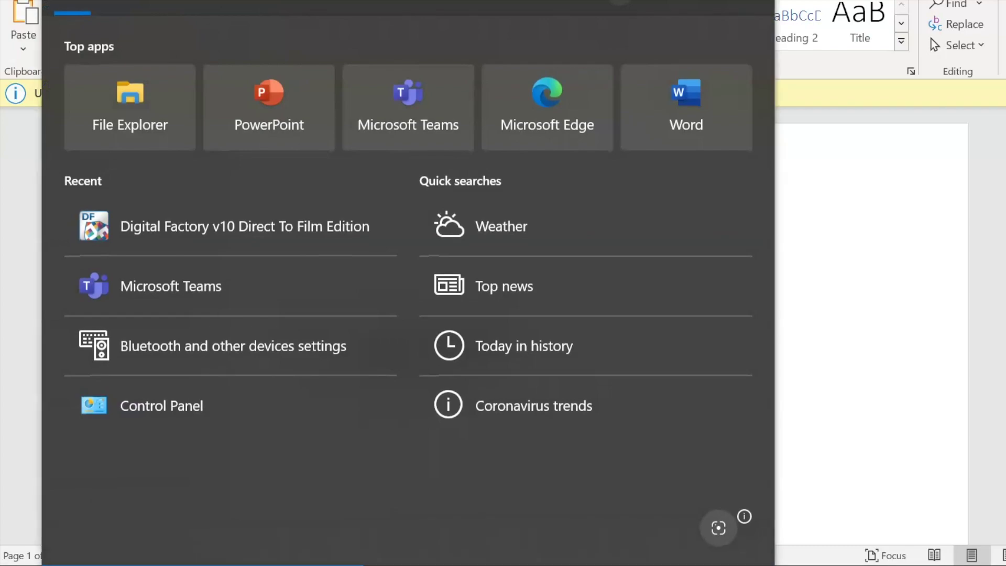
text(characte)
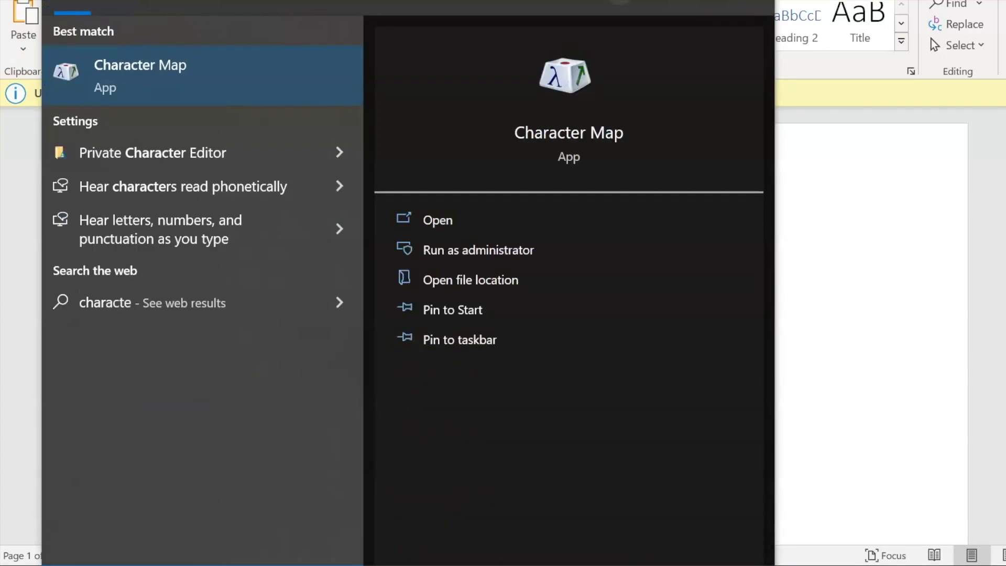
click(185, 79)
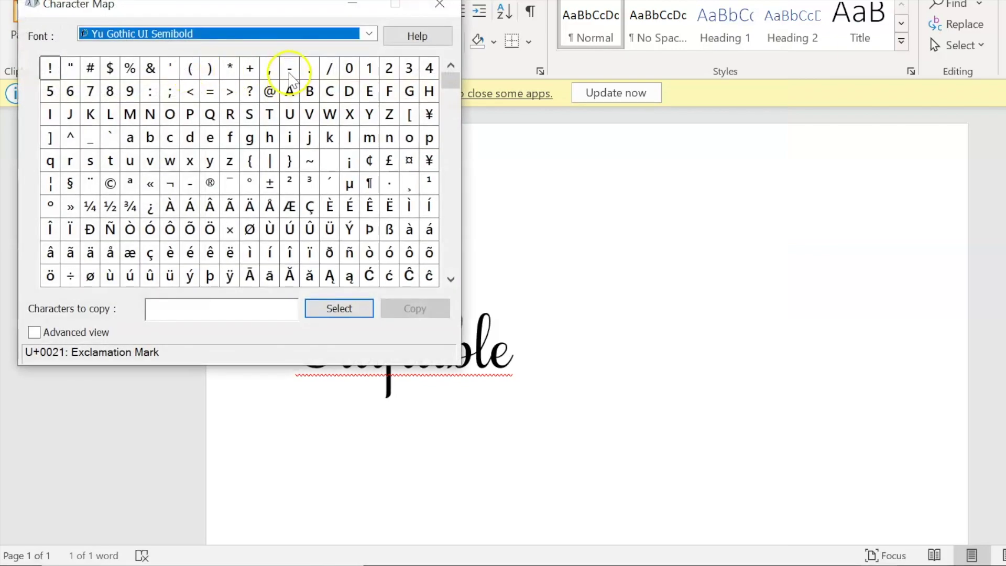
click(369, 34)
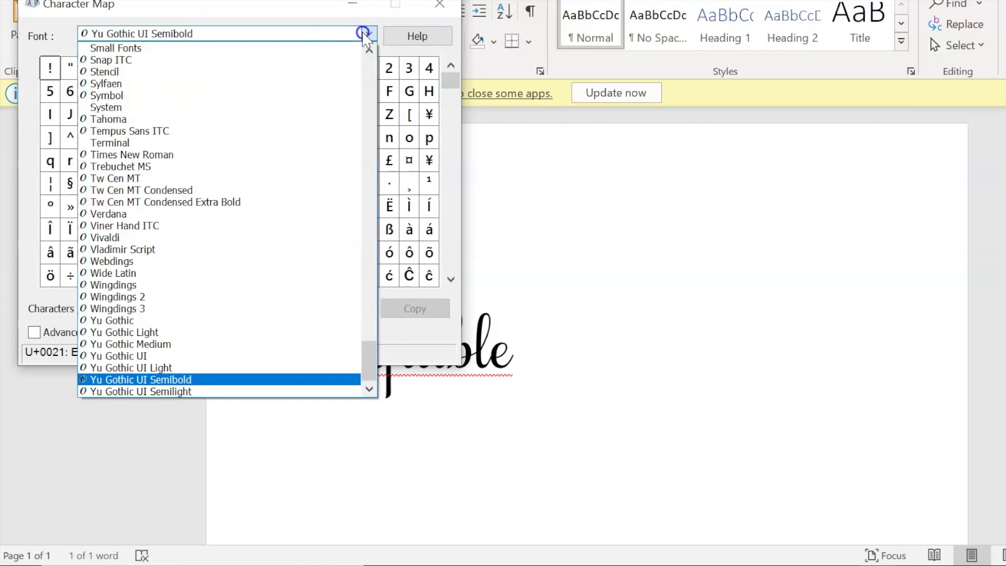
click(371, 330)
drag(370, 324, 376, 300)
click(278, 285)
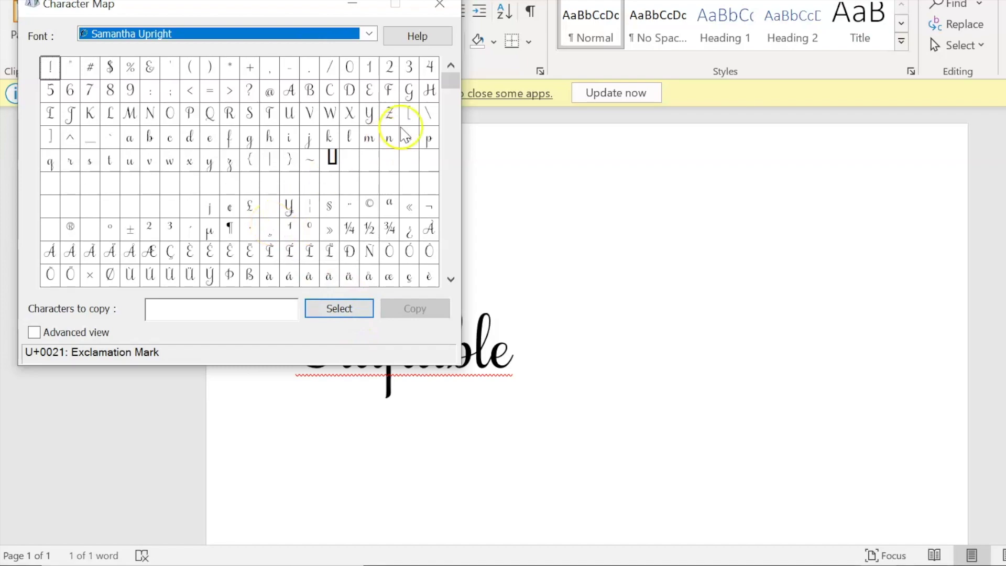
Enlarge a few Samantha Upright characters in Character Map and look further down its glyph grid.
click(452, 82)
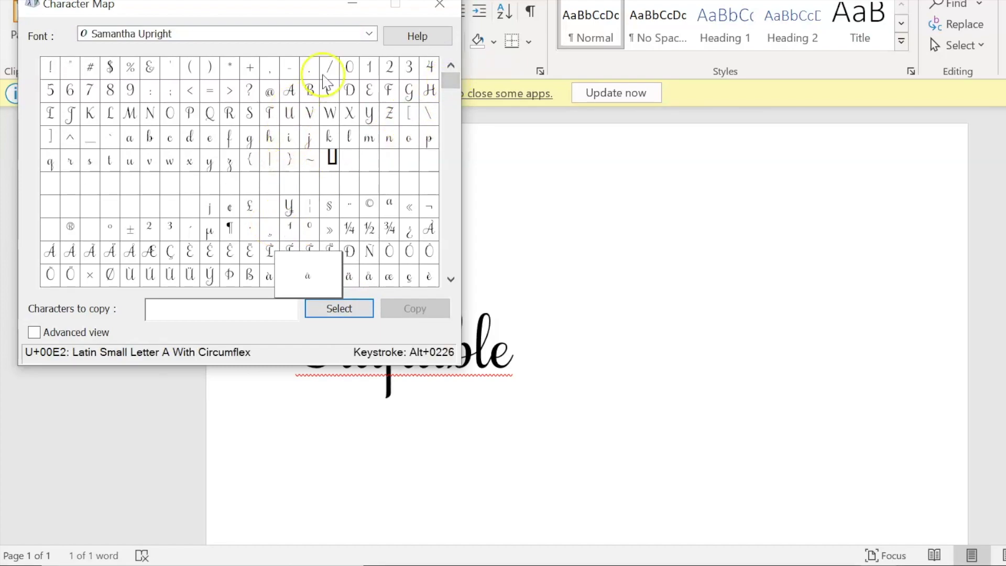
click(388, 209)
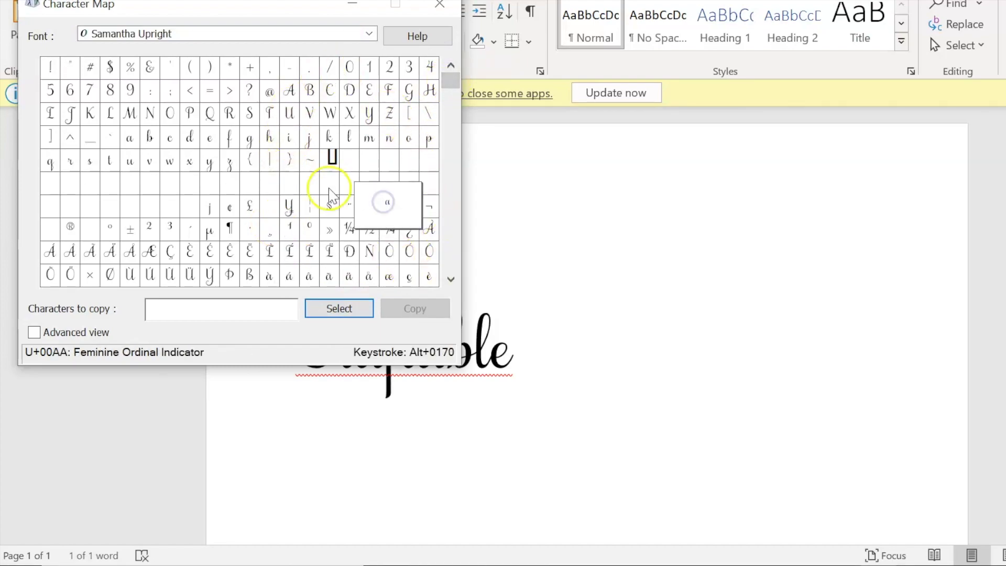
click(193, 202)
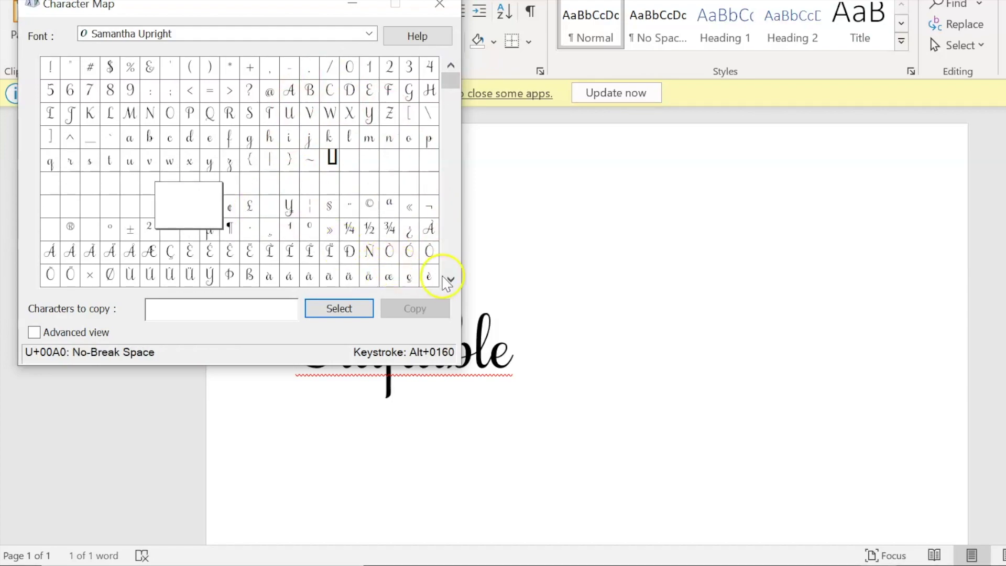
click(451, 279)
click(451, 279)
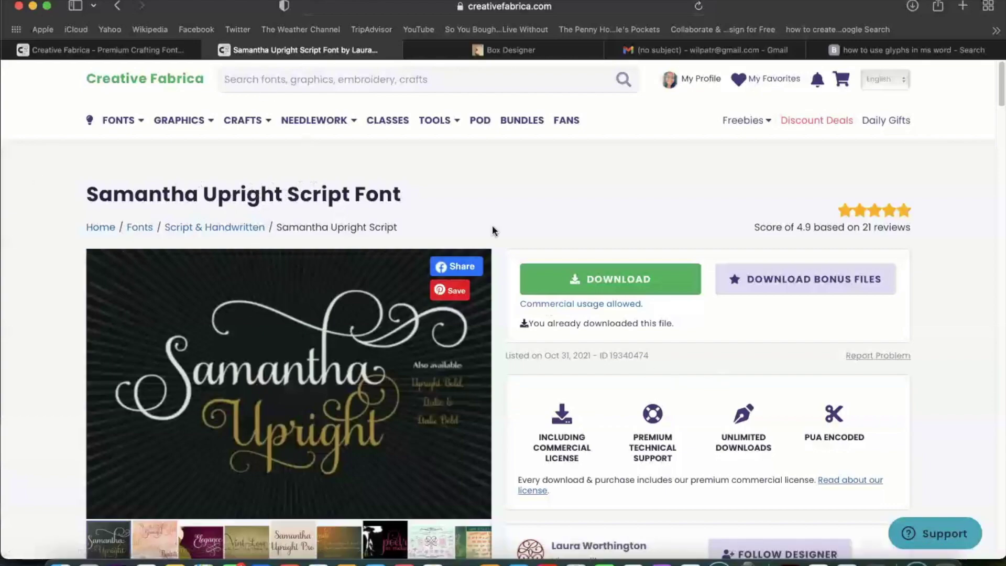
Download the Samantha Upright bonus files on the Mac and open User Guide Samantha Upright.pdf in Adobe Acrobat.
click(800, 285)
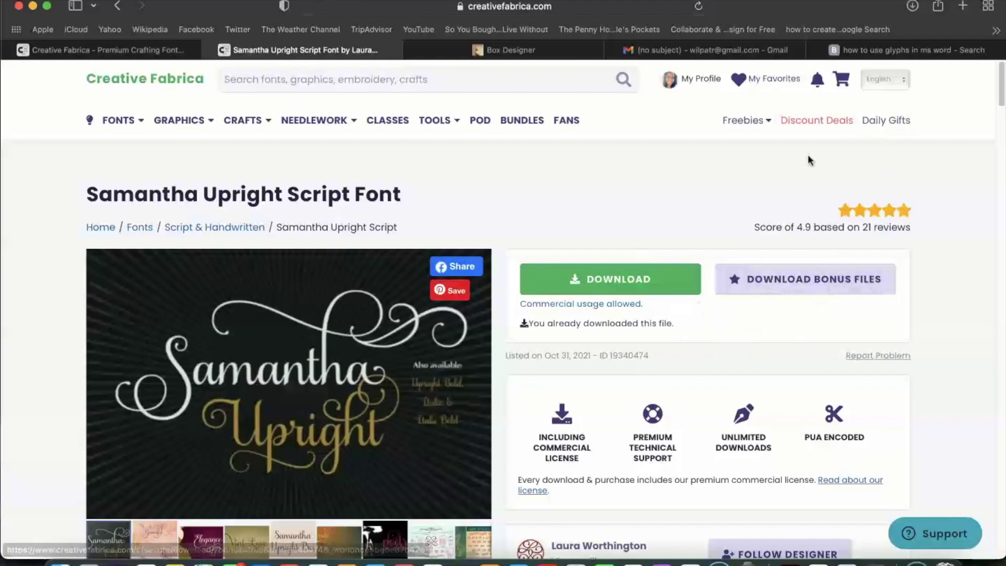
click(911, 7)
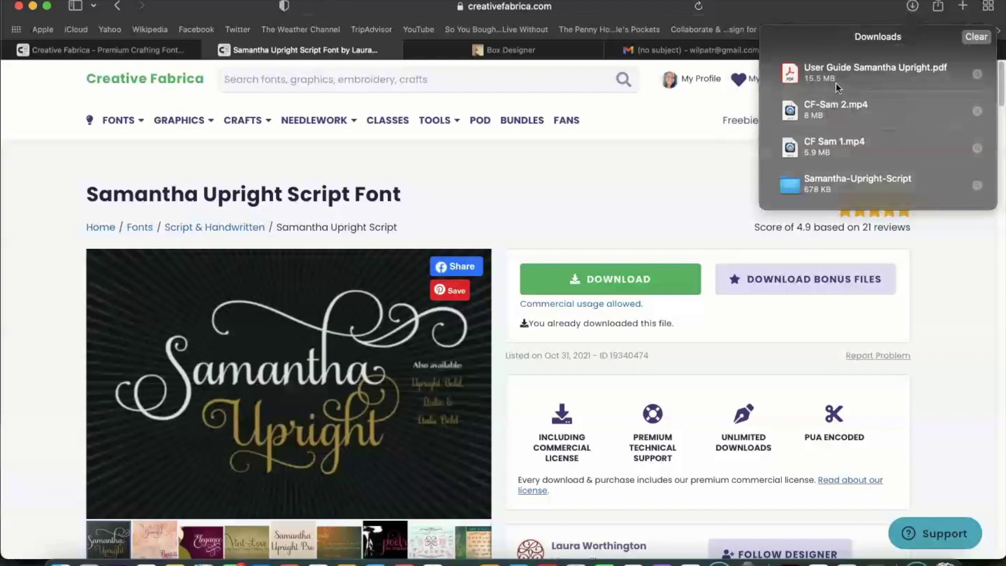
click(839, 87)
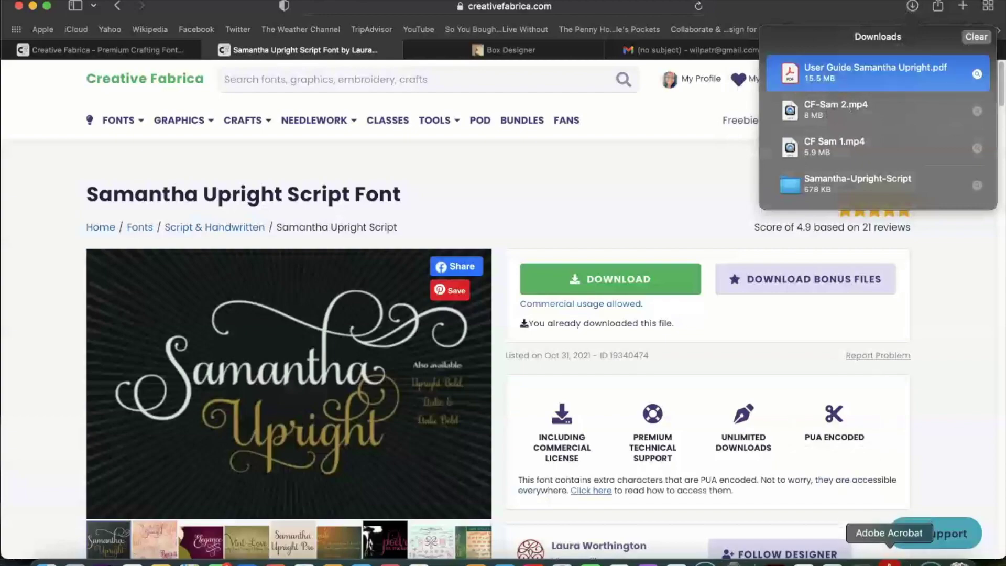
click(889, 560)
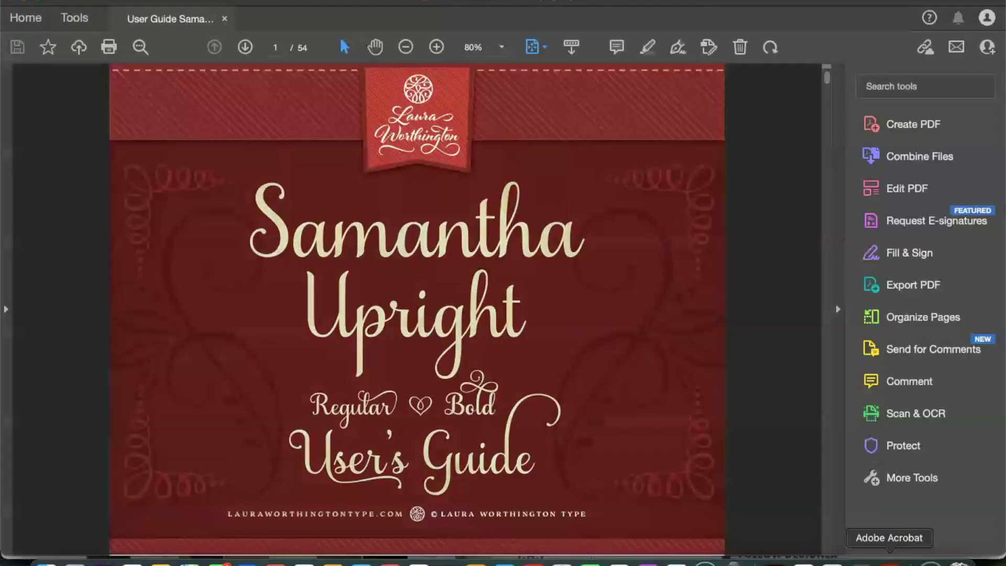
Look through the user guide's introduction, Latin characters, swashes and alternates up to the sample words on page 48, and return to the Creative Fabrica font page.
scroll(590, 320, down, 6)
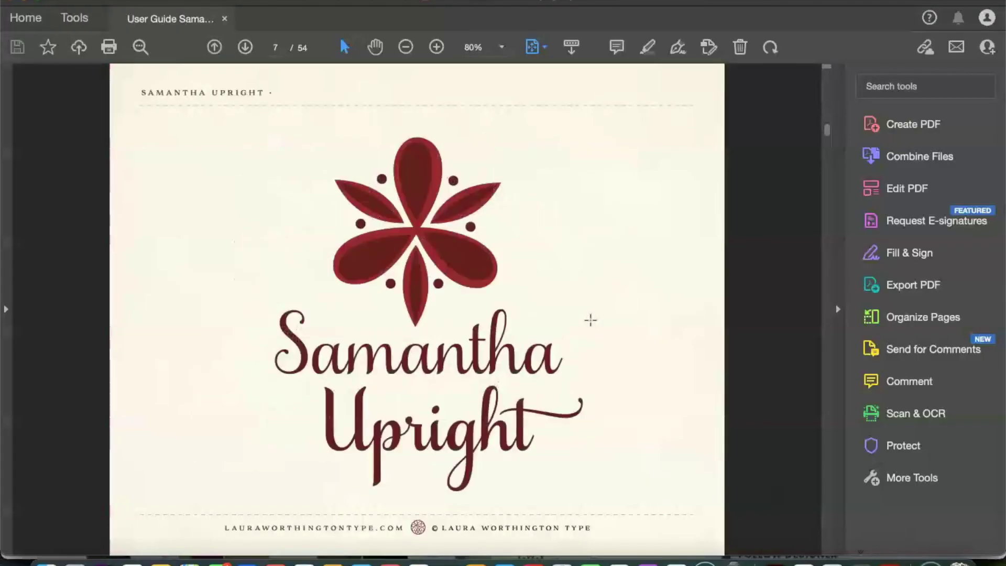
scroll(589, 320, up, 6)
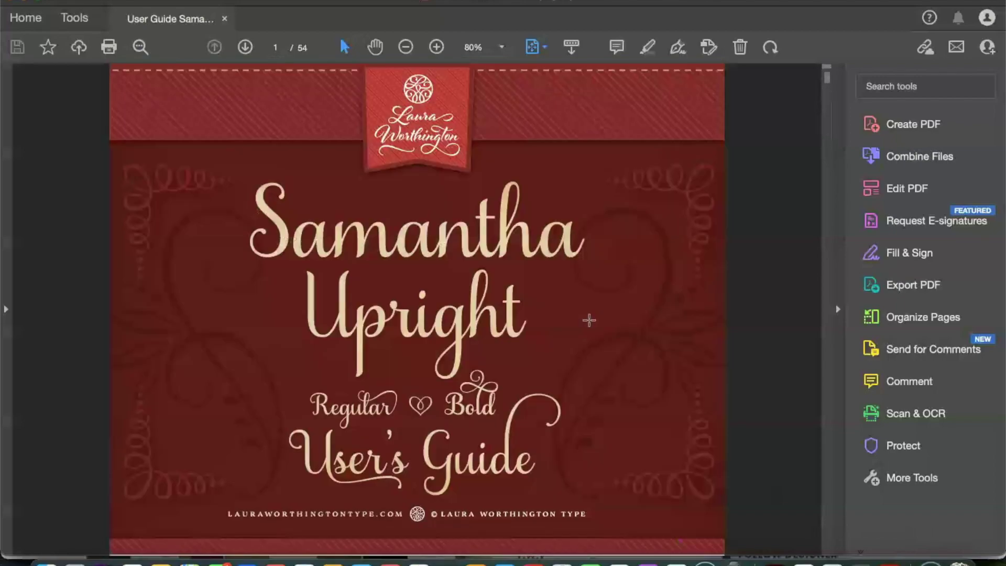
scroll(588, 320, down, 8)
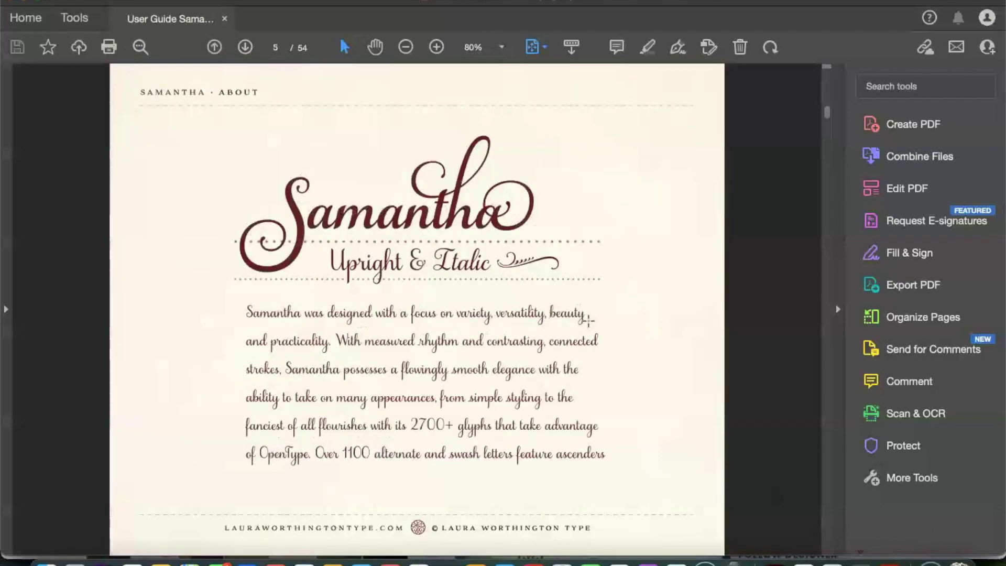
scroll(589, 320, down, 2)
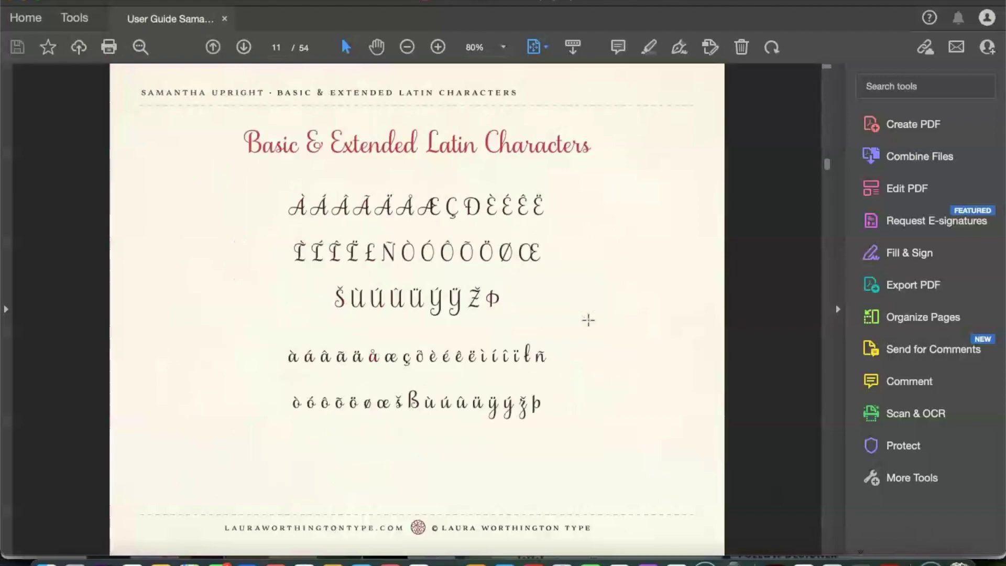
scroll(588, 319, down, 6)
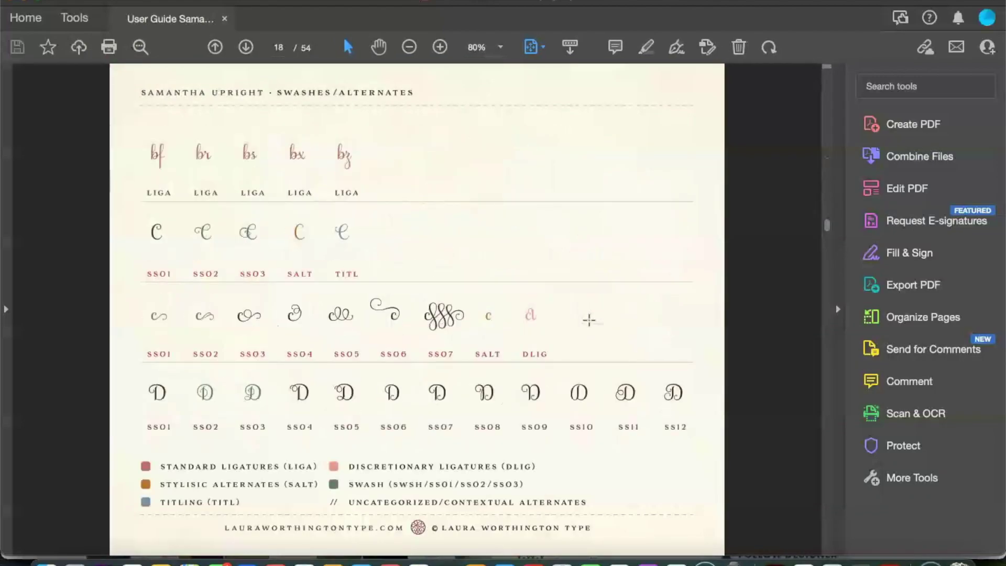
scroll(589, 320, down, 3)
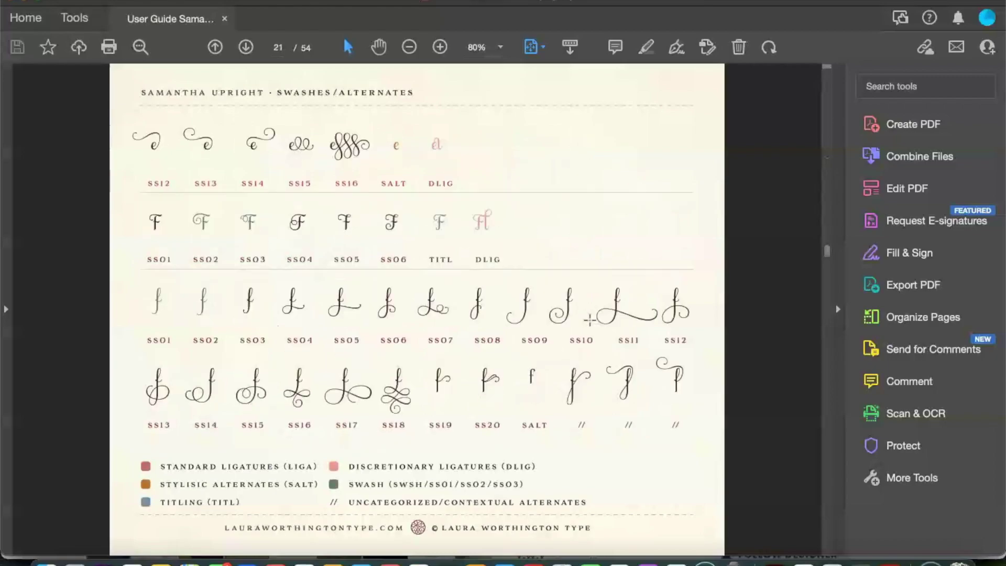
scroll(589, 320, down, 4)
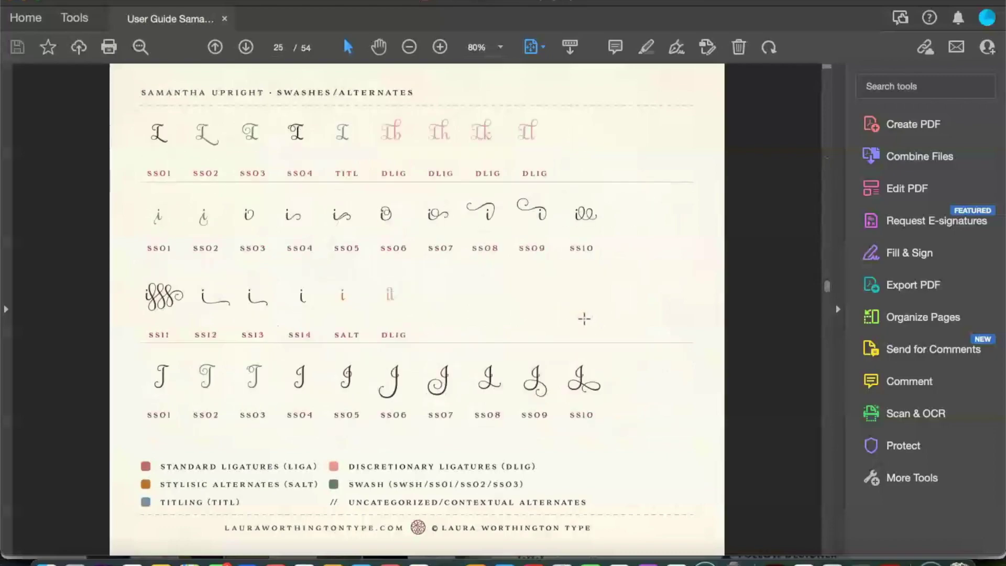
scroll(585, 318, down, 6)
scroll(582, 320, down, 7)
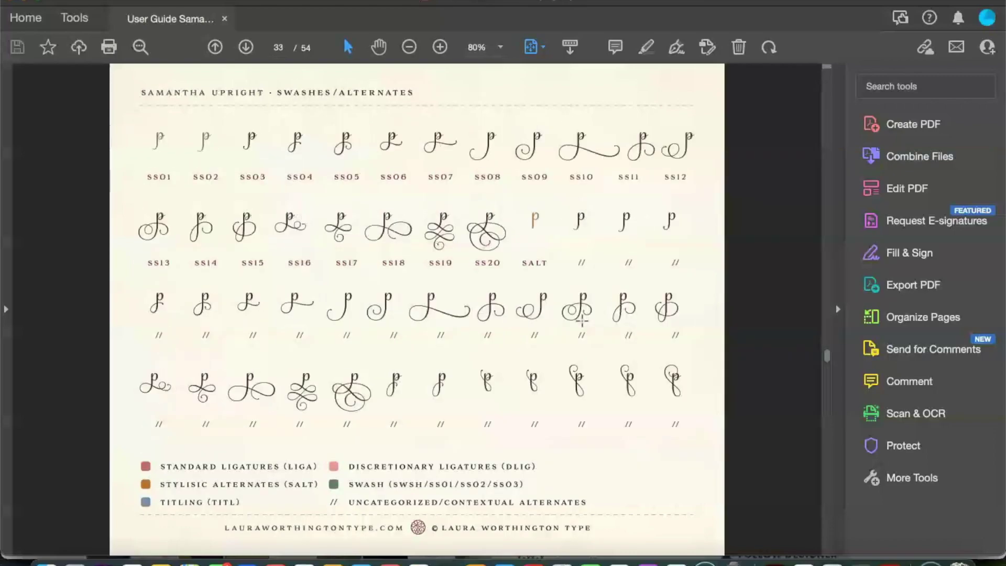
scroll(583, 321, down, 2)
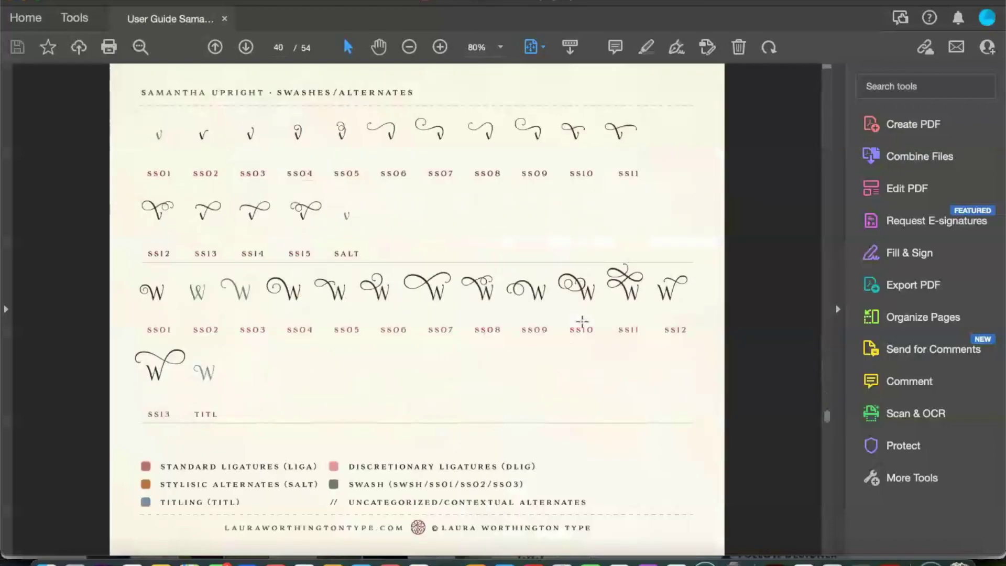
scroll(582, 321, down, 4)
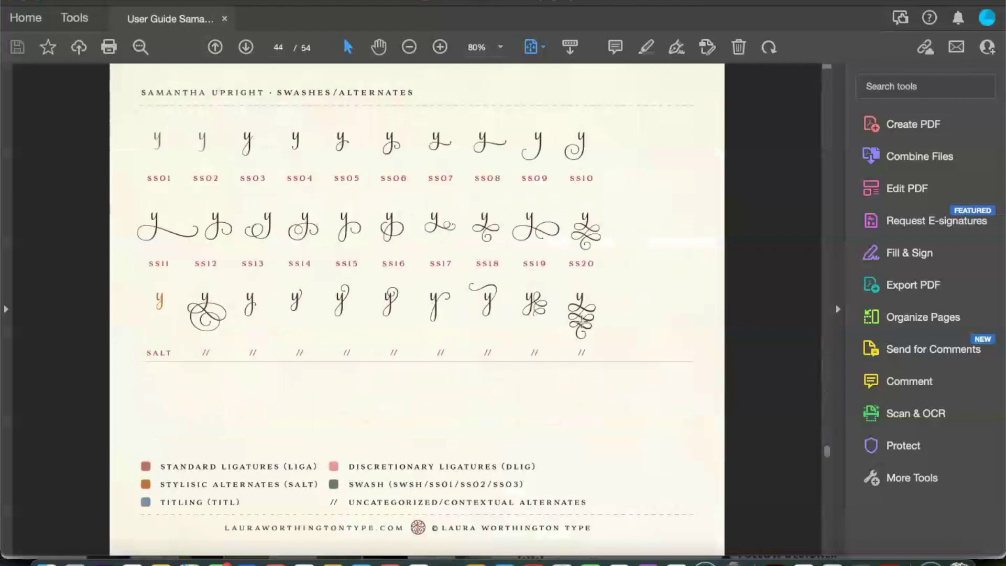
scroll(582, 321, down, 4)
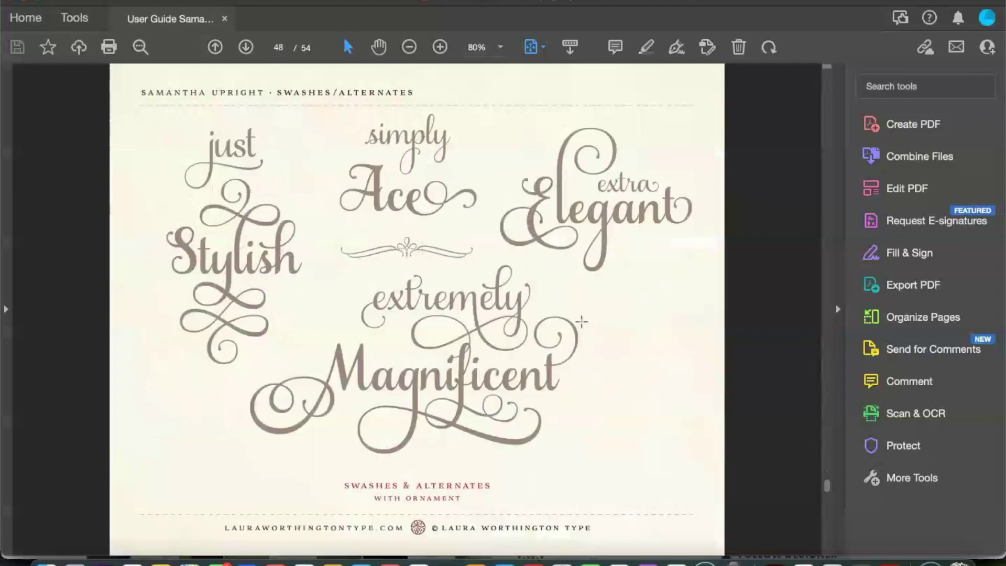
scroll(581, 322, down, 2)
scroll(582, 322, up, 2)
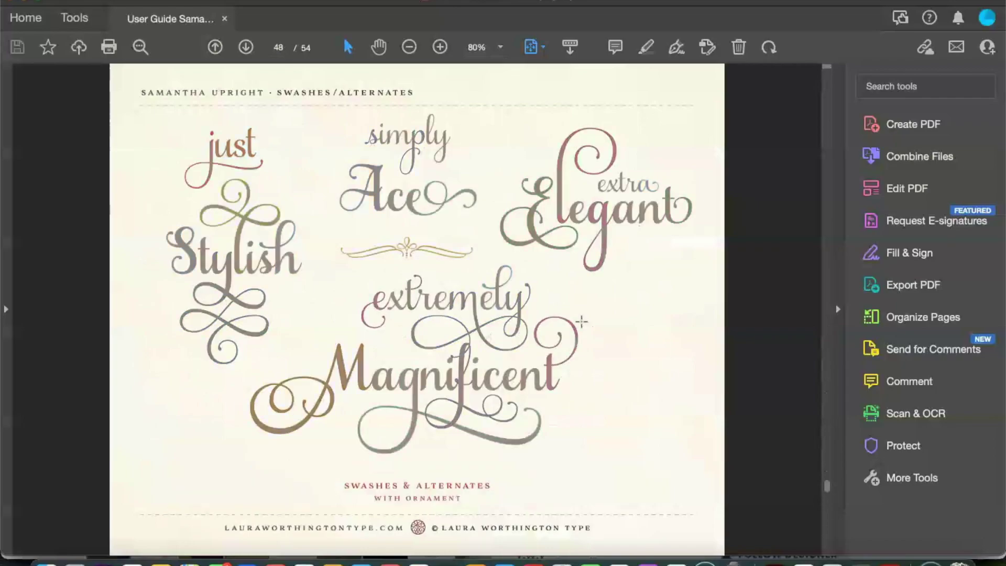
key(super+Tab)
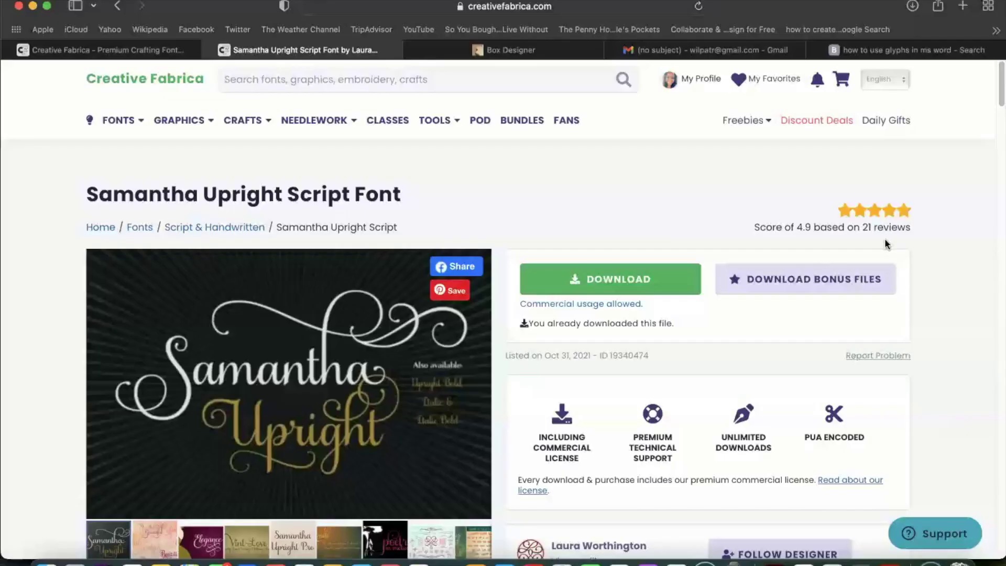